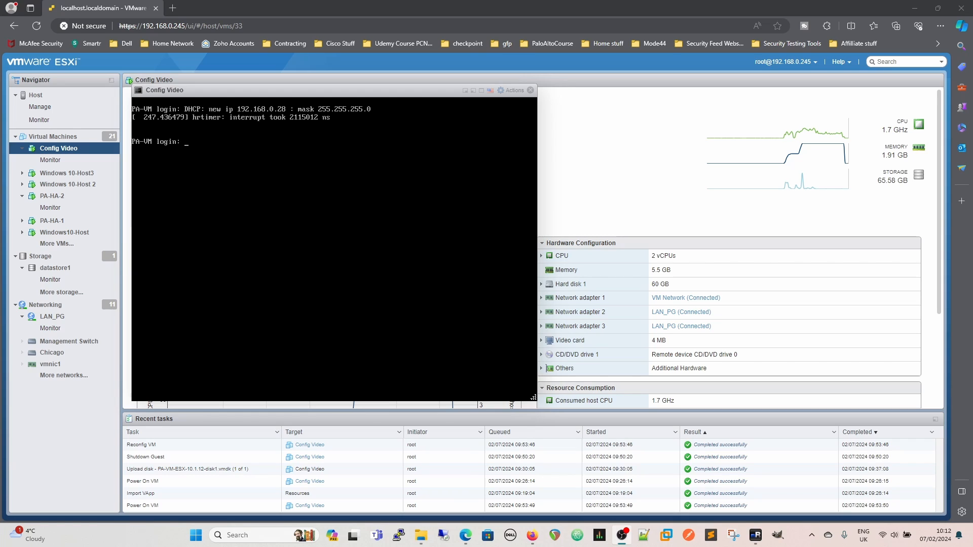
Log in to the PA-VM console as admin with the account password
{"action": "left_click", "coordinate": [335, 218]}
{"action": "type", "text": "admi"}
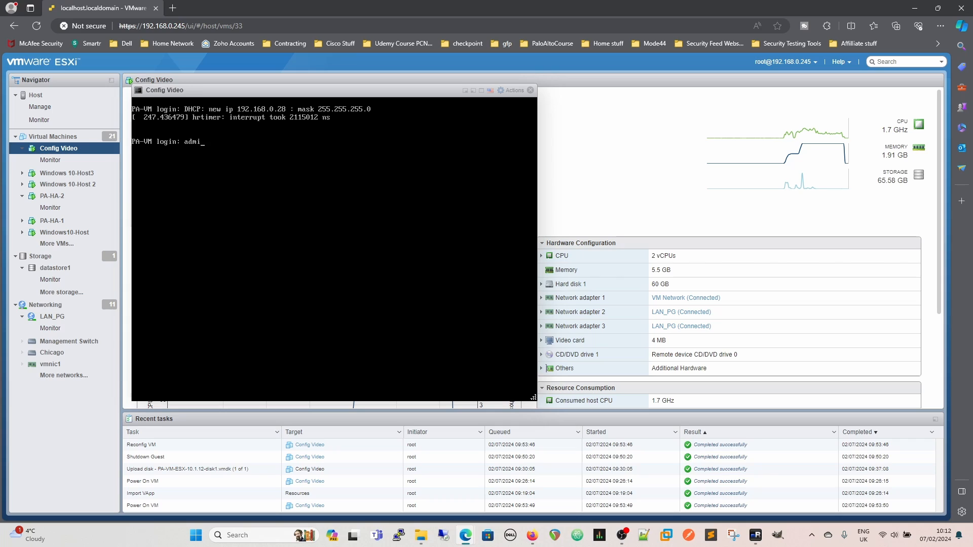
{"action": "type", "text": "n"}
{"action": "key", "text": "Return"}
{"action": "key", "text": "Return"}
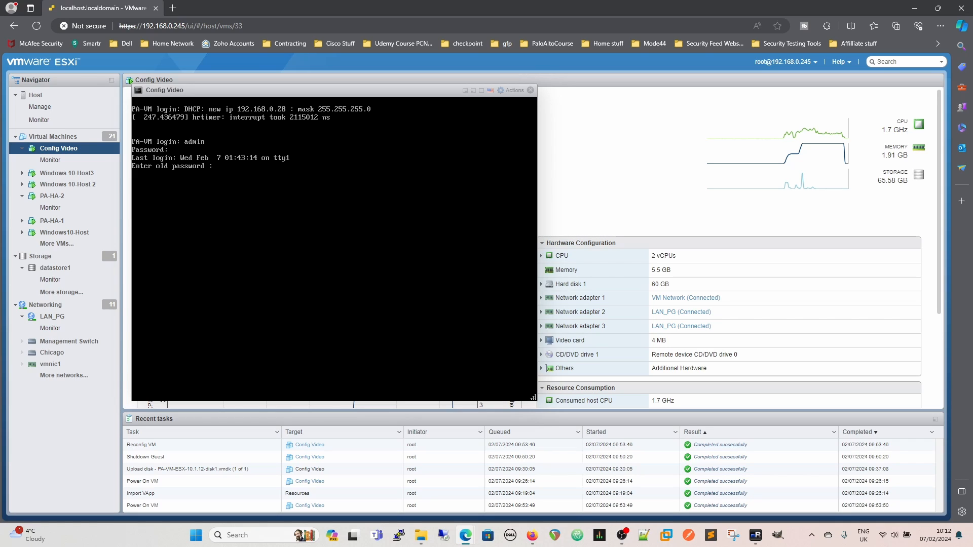
Change the admin account's password by entering the old password, the new password and its confirmation
{"action": "key", "text": "Return"}
{"action": "key", "text": "Return"}
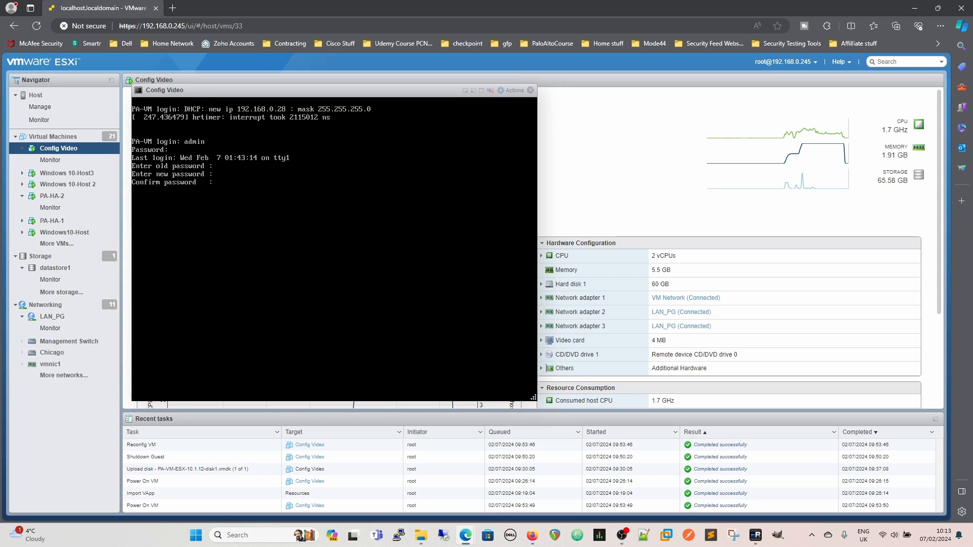
{"action": "key", "text": "Return"}
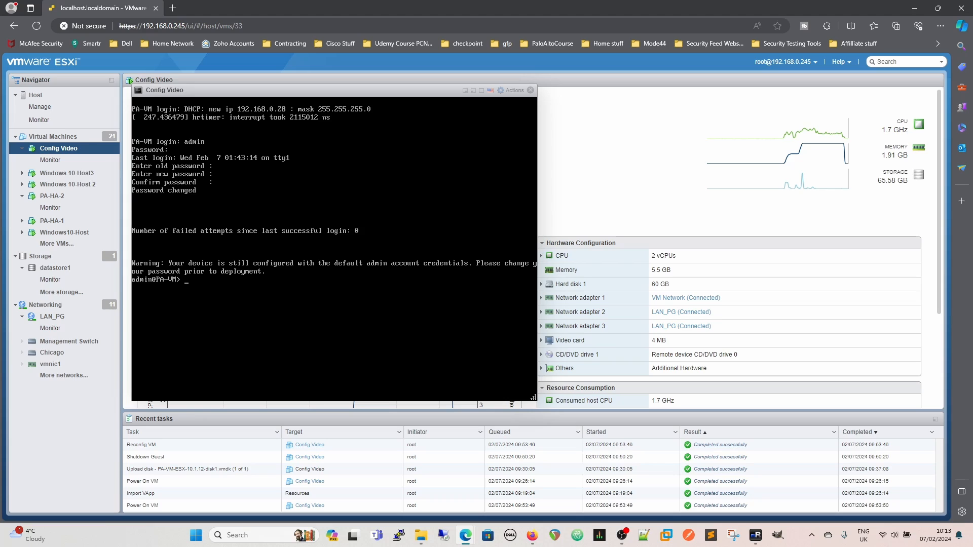
Display the firewall's system details with the command show system info
{"action": "type", "text": "show system info"}
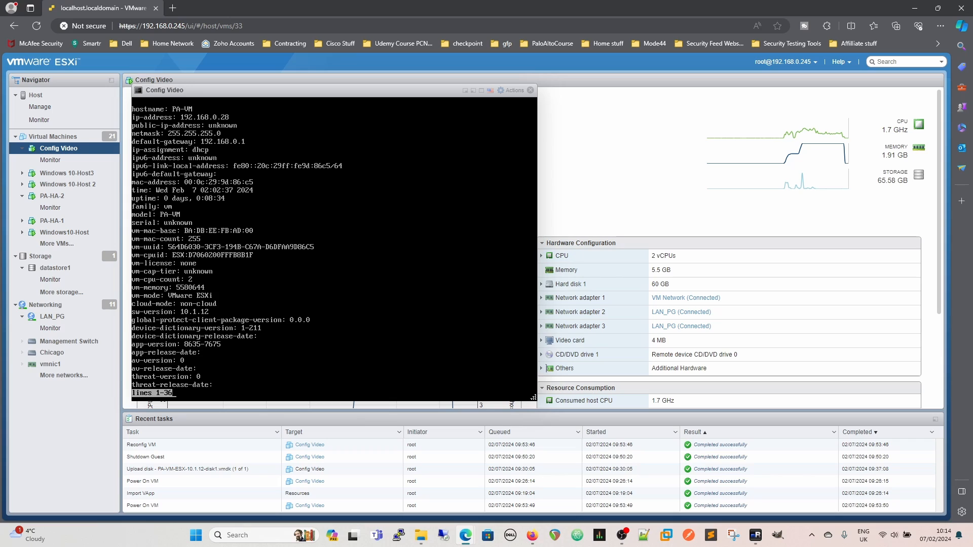
Exit the system info listing and display the management port details with show interface management
{"action": "key", "text": "q"}
{"action": "type", "text": "show interface management"}
{"action": "key", "text": "Return"}
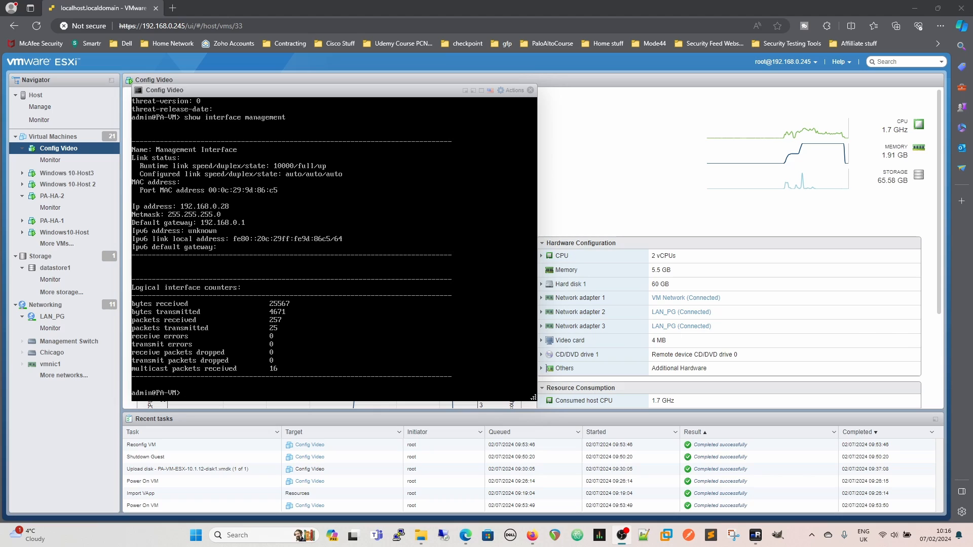
{"action": "left_click", "coordinate": [354, 279]}
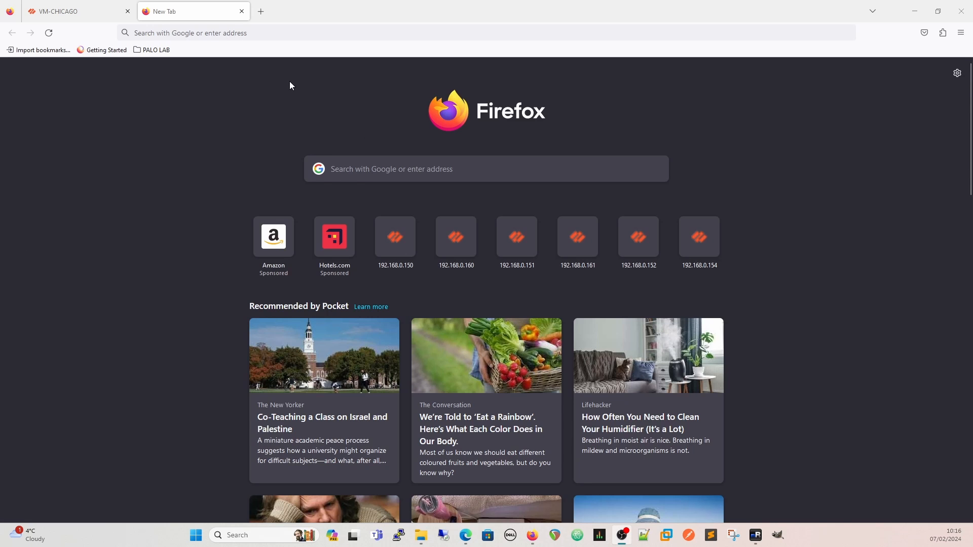
{"action": "left_click", "coordinate": [268, 34]}
{"action": "type", "text": "htt"}
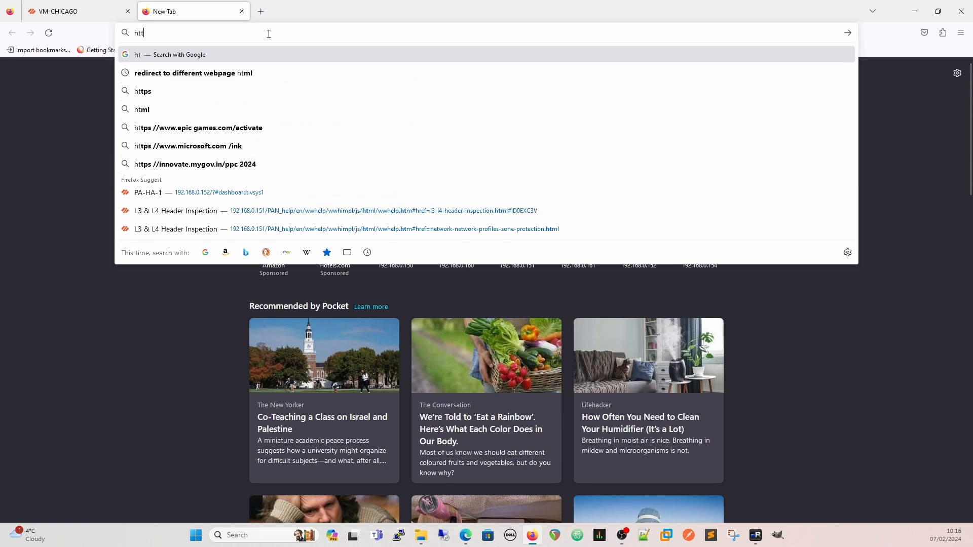
{"action": "type", "text": "ps"}
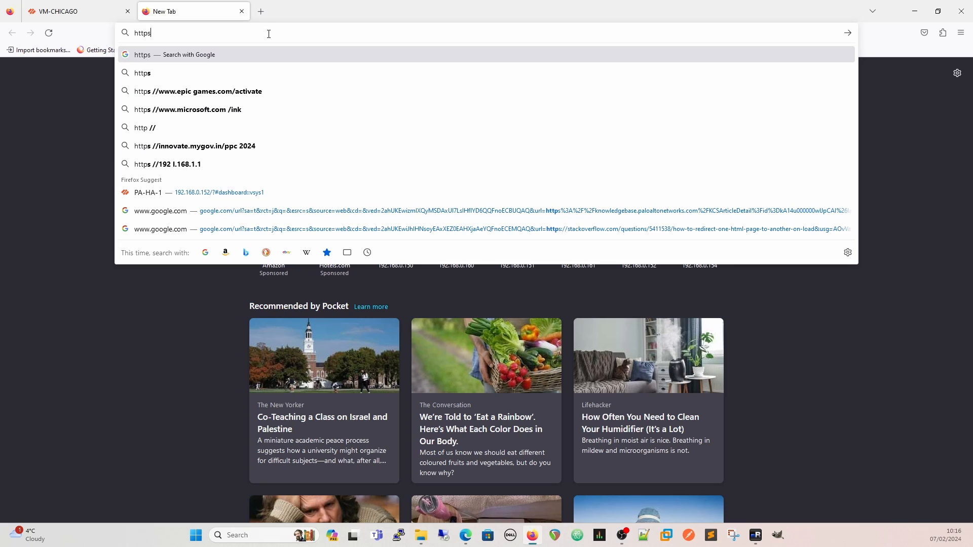
{"action": "type", "text": "://192.168.0.28"}
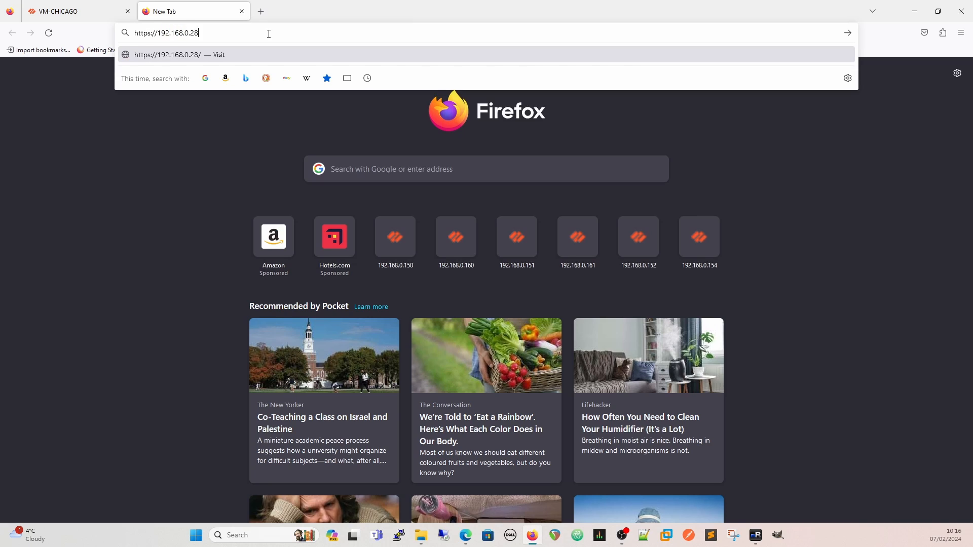
{"action": "key", "text": "Return"}
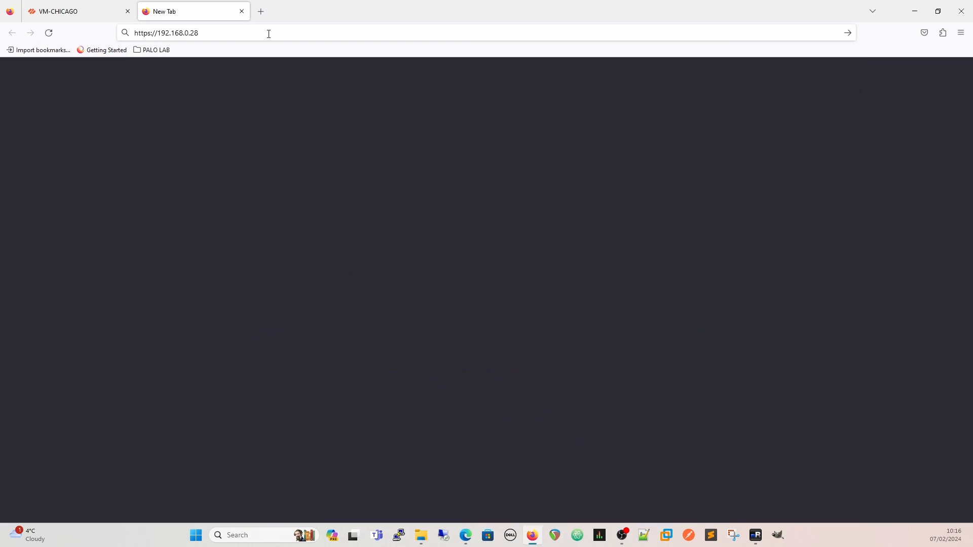
{"action": "left_click", "coordinate": [644, 327]}
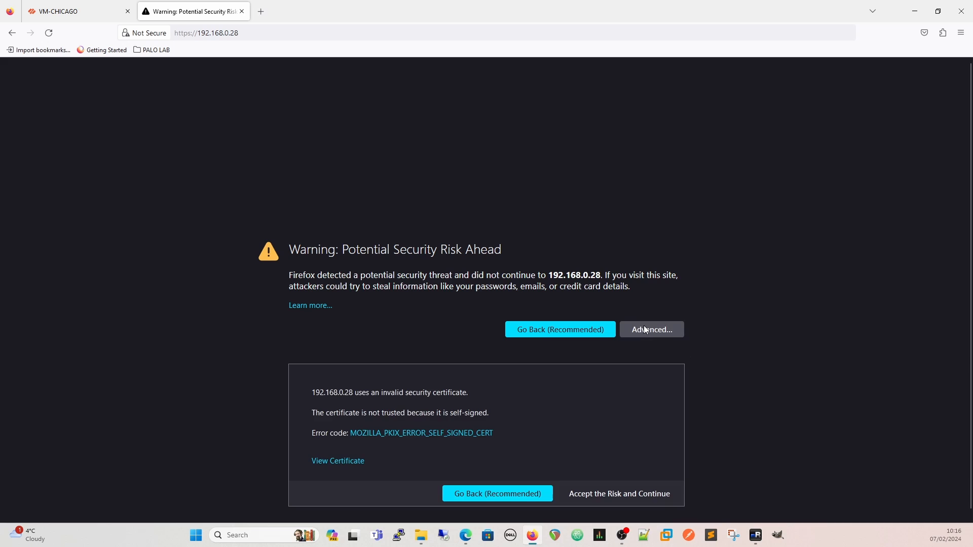
{"action": "left_click", "coordinate": [614, 491]}
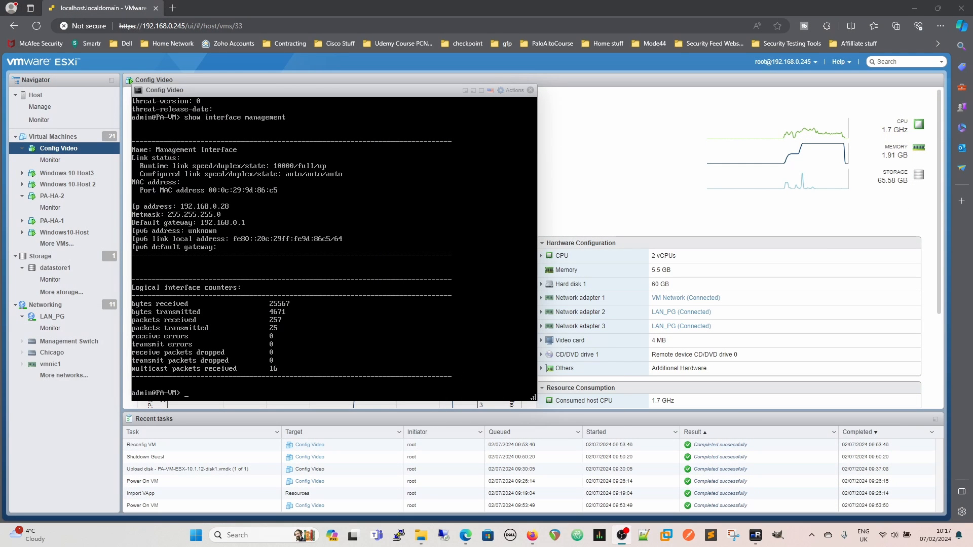
Switch back to the PA-VM console in ESXi and enter configuration mode
{"action": "left_click", "coordinate": [355, 284]}
{"action": "key", "text": "alt+Tab"}
{"action": "type", "text": "configure"}
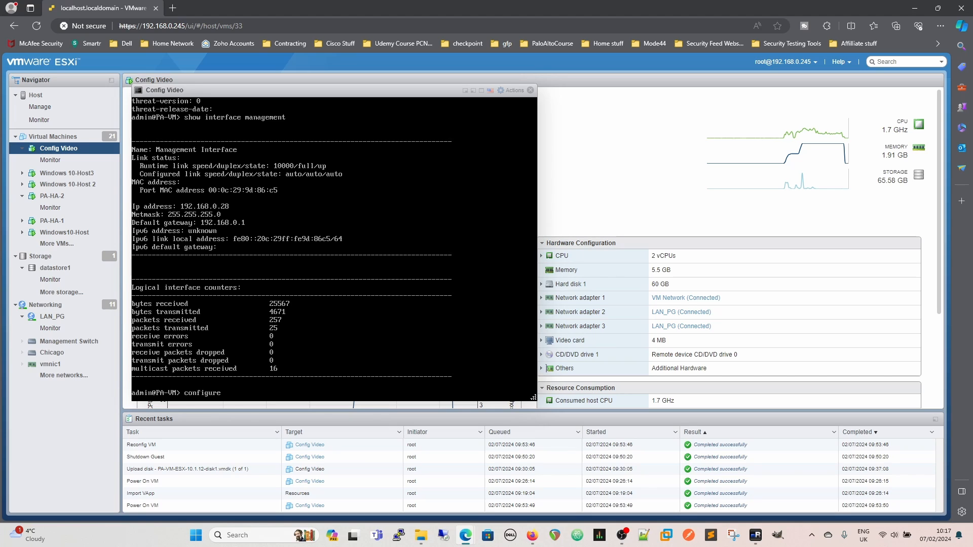
{"action": "key", "text": "Return"}
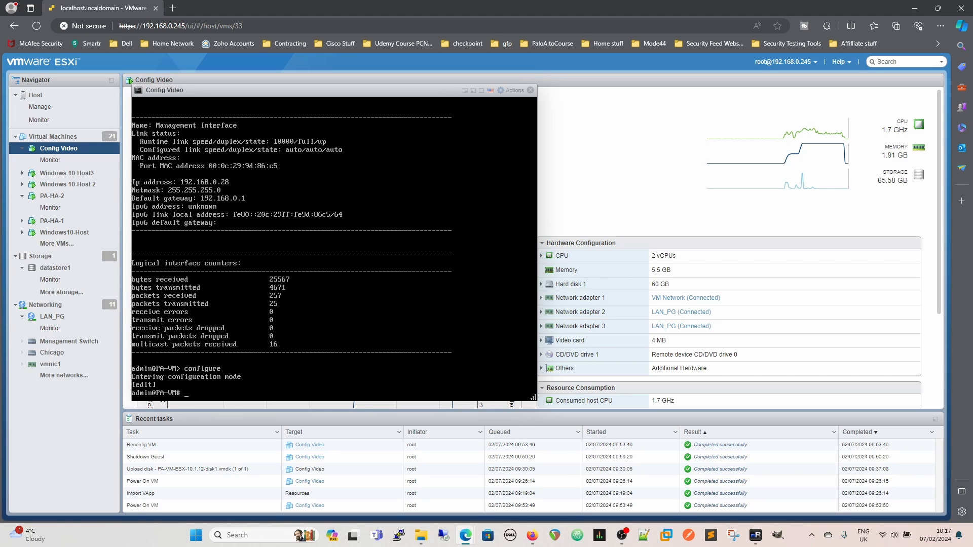
Set the management address type to static with set deviceconfig system type static, listing the available type options first
{"action": "type", "text": "set"}
{"action": "type", "text": "deviceconfig system type"}
{"action": "key", "text": "question"}
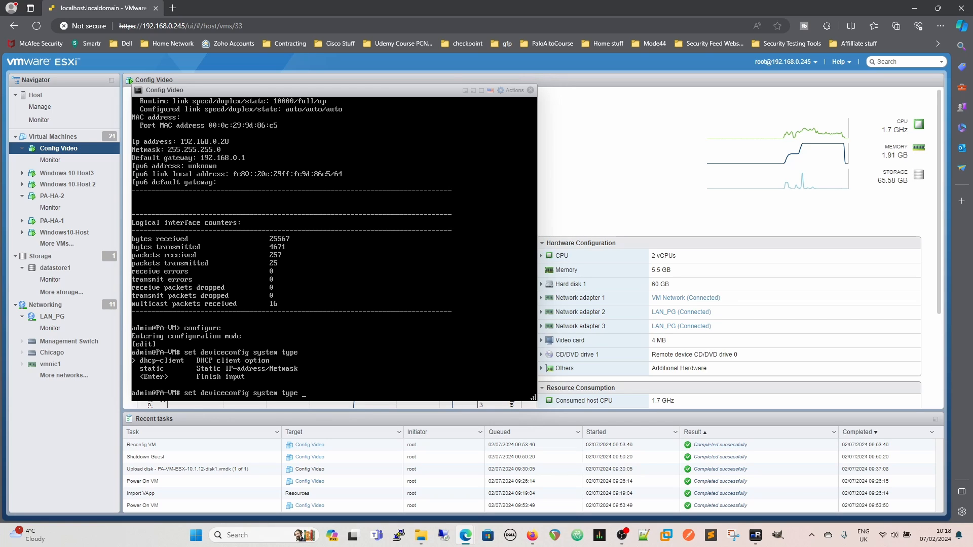
{"action": "type", "text": "stst"}
{"action": "key", "text": "BackSpace"}
{"action": "key", "text": "BackSpace"}
{"action": "type", "text": "atic"}
{"action": "key", "text": "Return"}
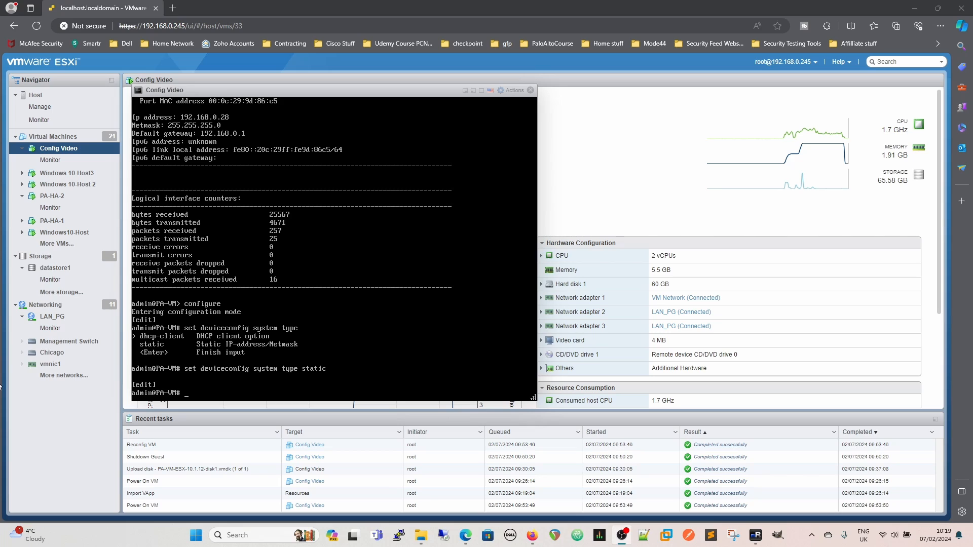
Begin a set deviceconfig system command that assigns the management ip-address 192.168.0.159
{"action": "left_click", "coordinate": [395, 345]}
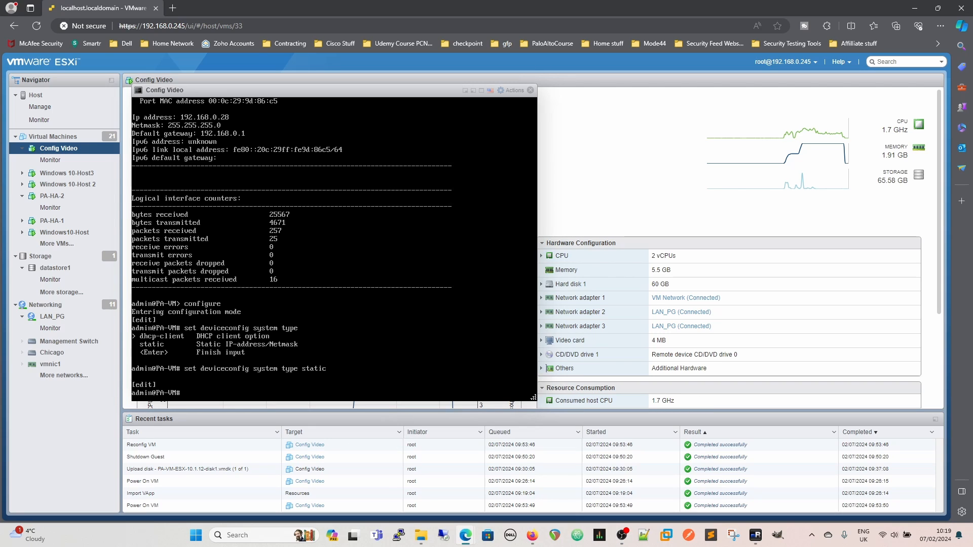
{"action": "type", "text": "set deviceconfig system ip-address"}
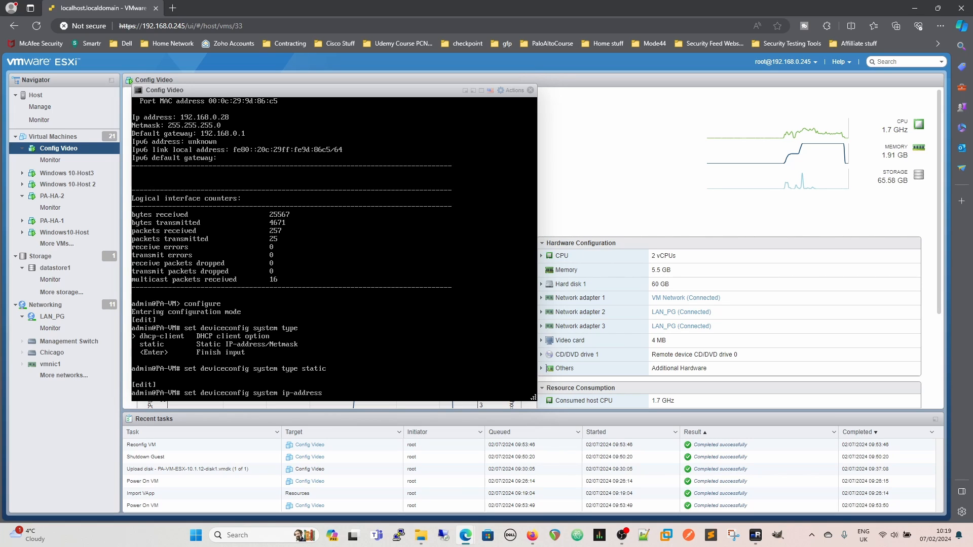
{"action": "type", "text": " 192.168.0.159"}
Extend the addressing command with netmask 255.255.255.0 and default-gateway 192.168.0.1, checking the available parameters
{"action": "key", "text": "question"}
{"action": "type", "text": "netmas"}
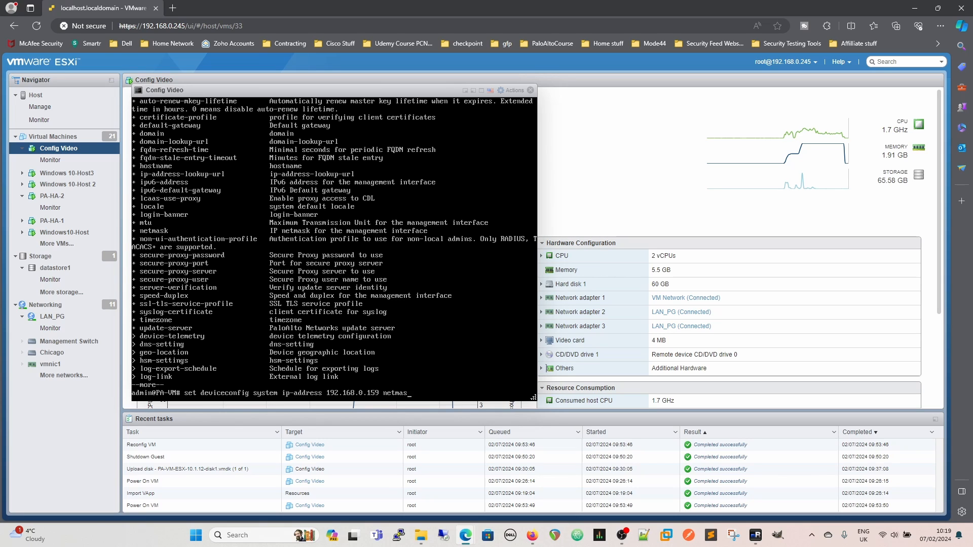
{"action": "type", "text": "k 255.255.255.0 default-gateway "}
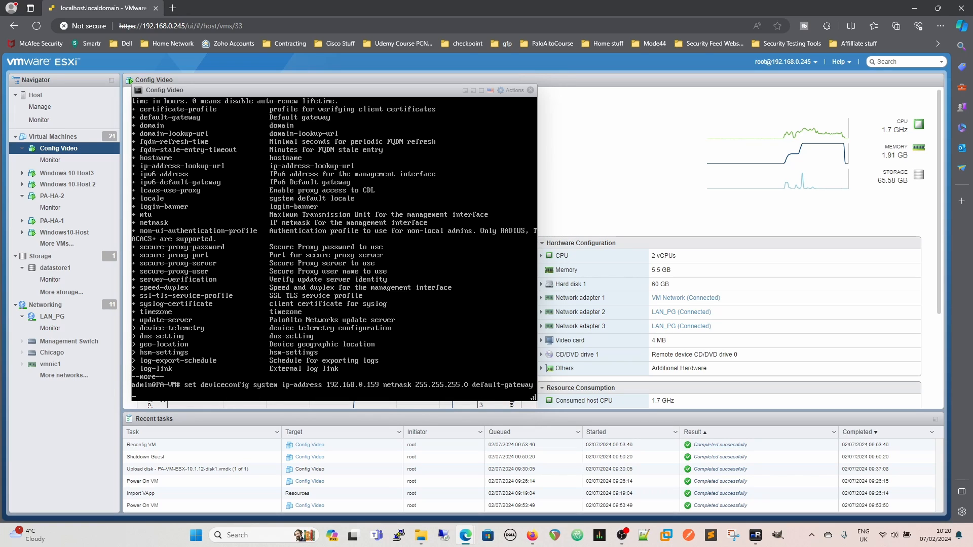
{"action": "type", "text": "192.168.0.1 dns-"}
Complete the addressing command with dns-setting servers, using primary 8.8.8.8 and secondary 1.1.1.1
{"action": "key", "text": "Tab"}
{"action": "key", "text": "Tab"}
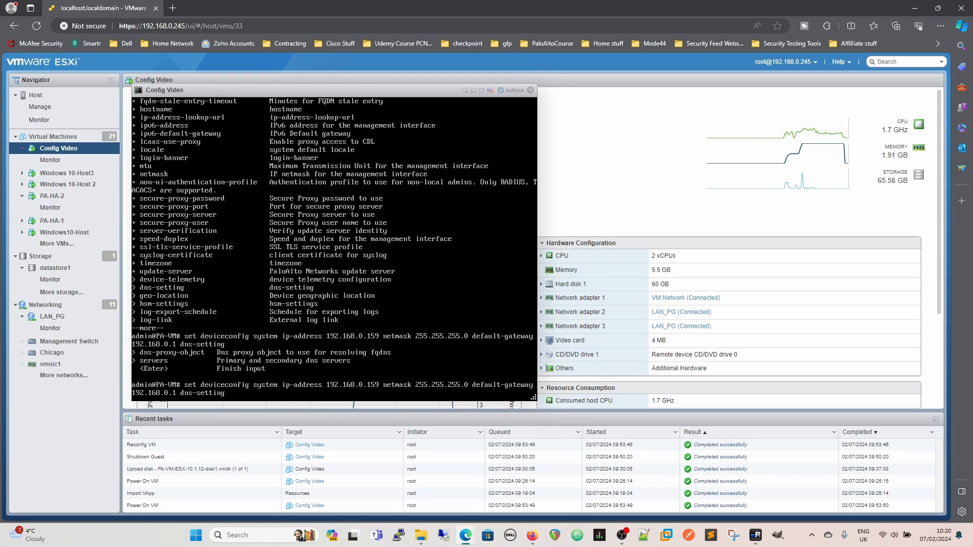
{"action": "type", "text": "servers primary 8.8.8.8 secondary 1.1.1.1"}
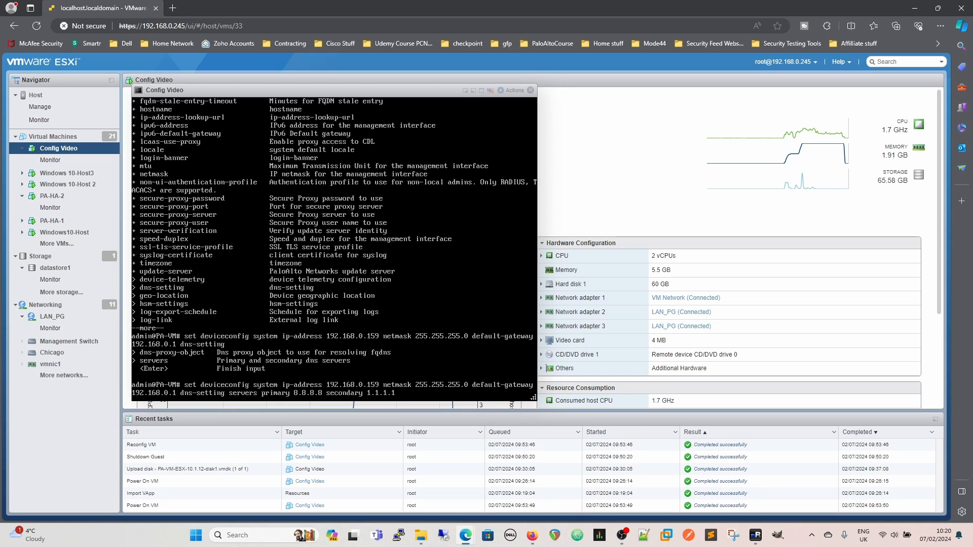
Run the completed addressing command and commit the configuration
{"action": "key", "text": "Return"}
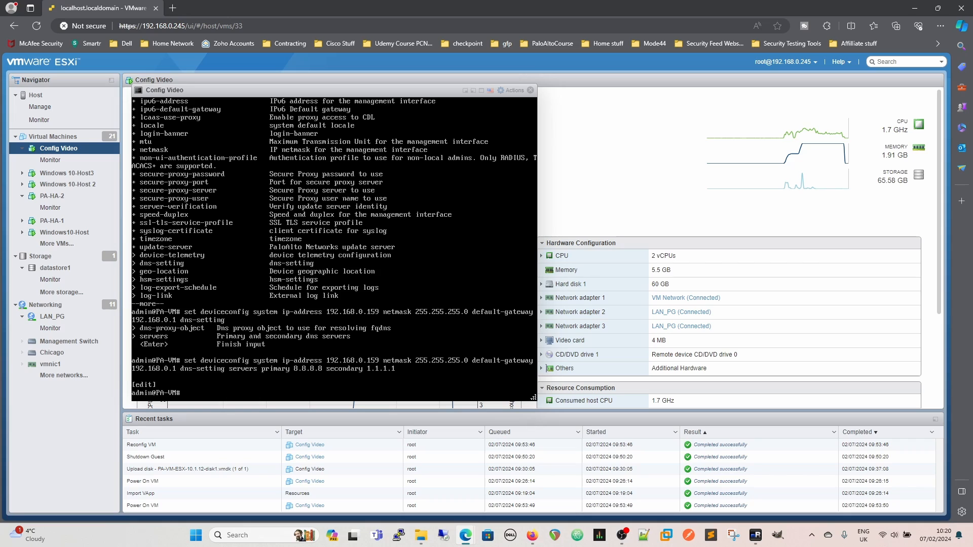
{"action": "type", "text": "commit"}
{"action": "key", "text": "Return"}
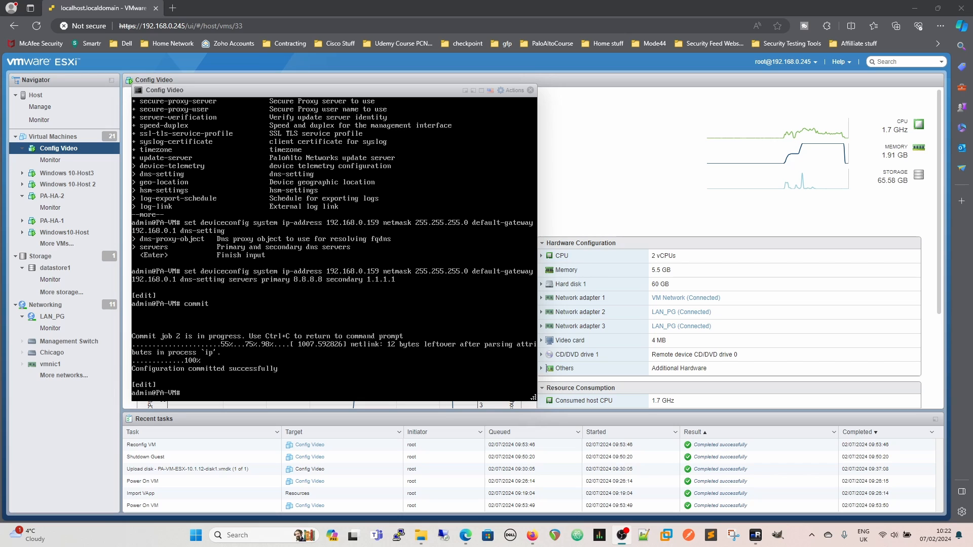
Switch to Firefox, reload the firewall login page at 192.168.0.28 and close its tab
{"action": "key", "text": "alt+Tab"}
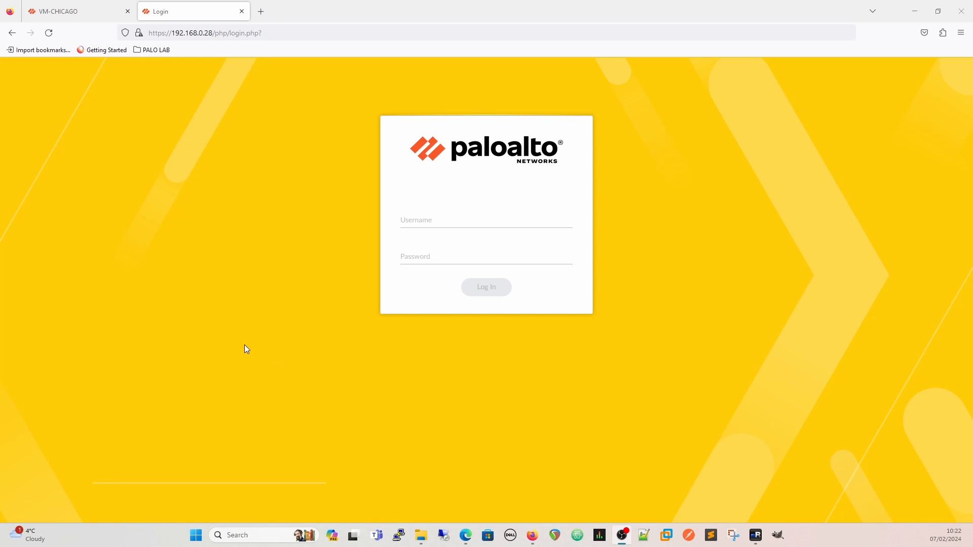
{"action": "left_click", "coordinate": [49, 32]}
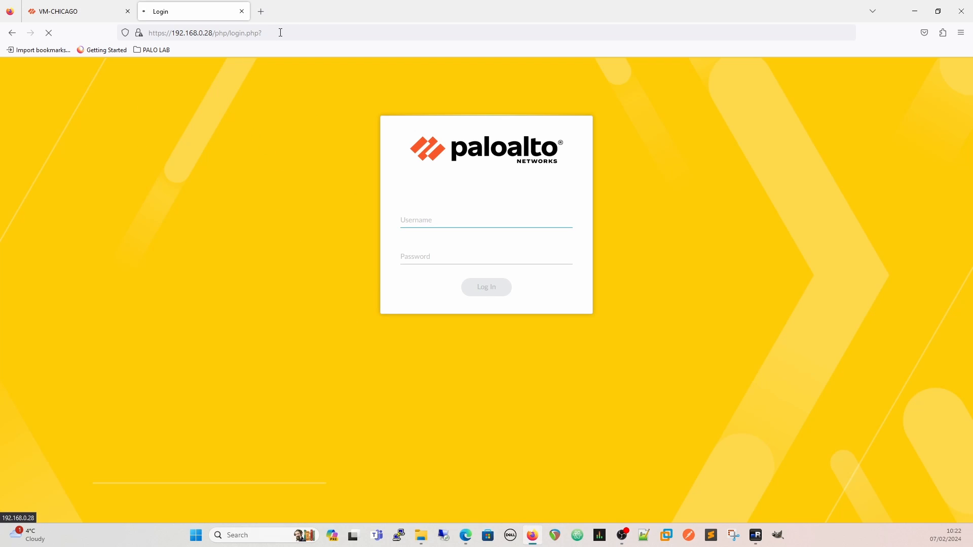
{"action": "left_click", "coordinate": [241, 11]}
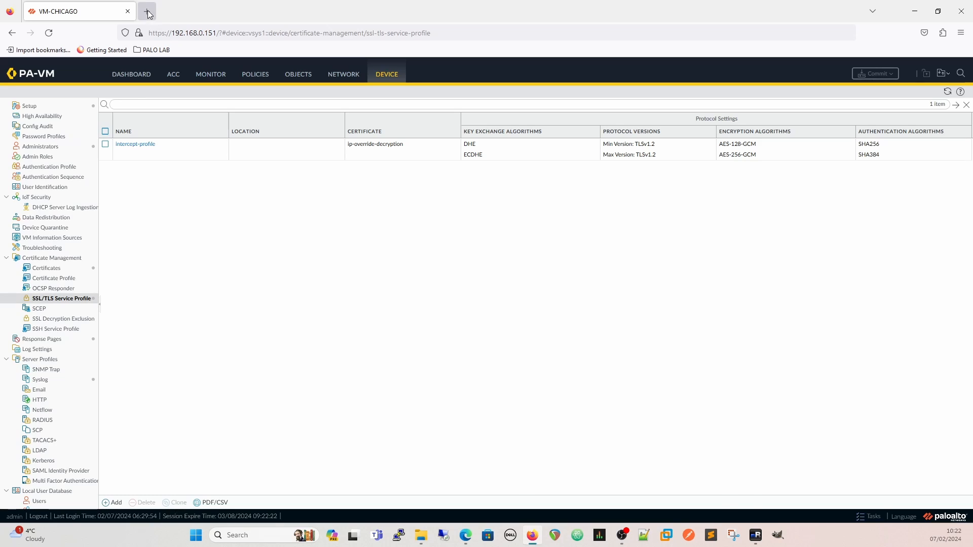
{"action": "left_click", "coordinate": [149, 13]}
{"action": "left_click", "coordinate": [244, 33]}
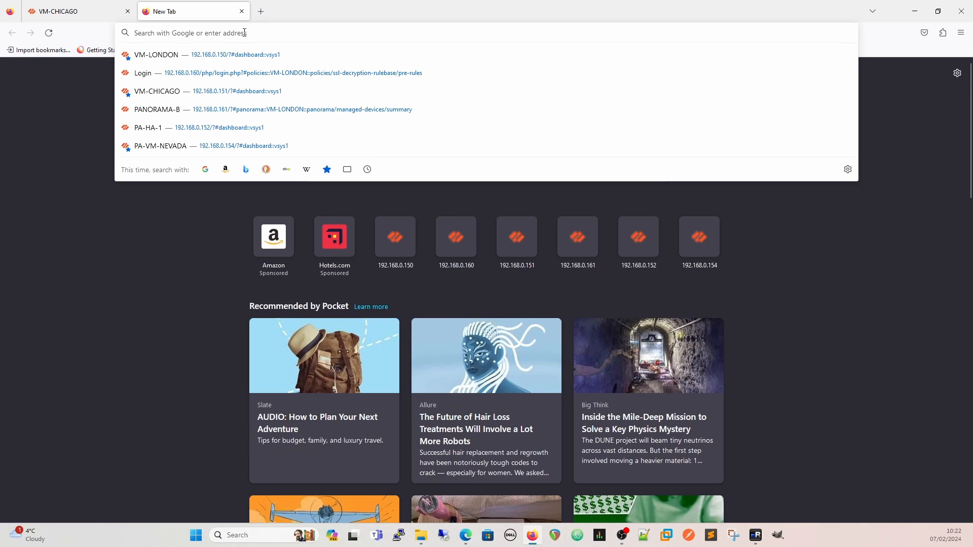
{"action": "type", "text": "https://"}
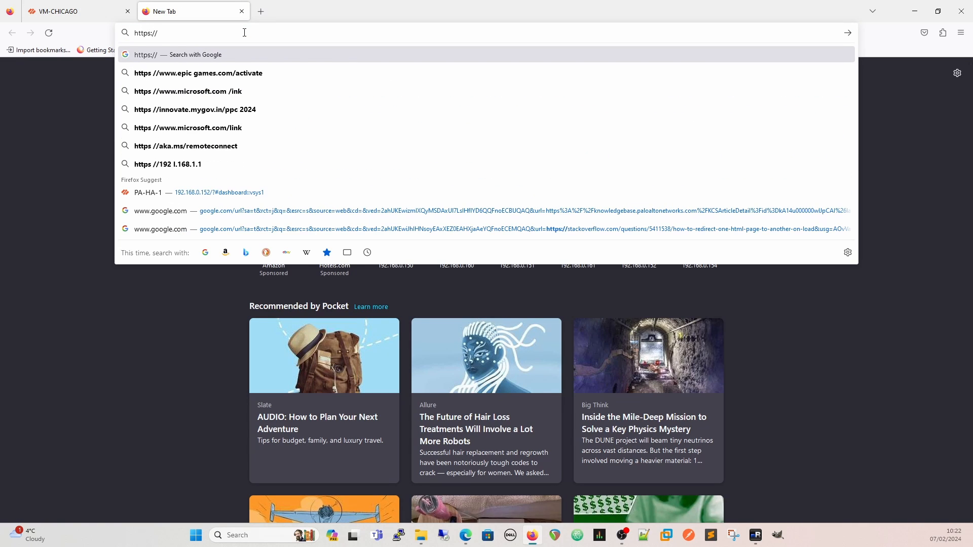
{"action": "type", "text": "192.168.0.1"}
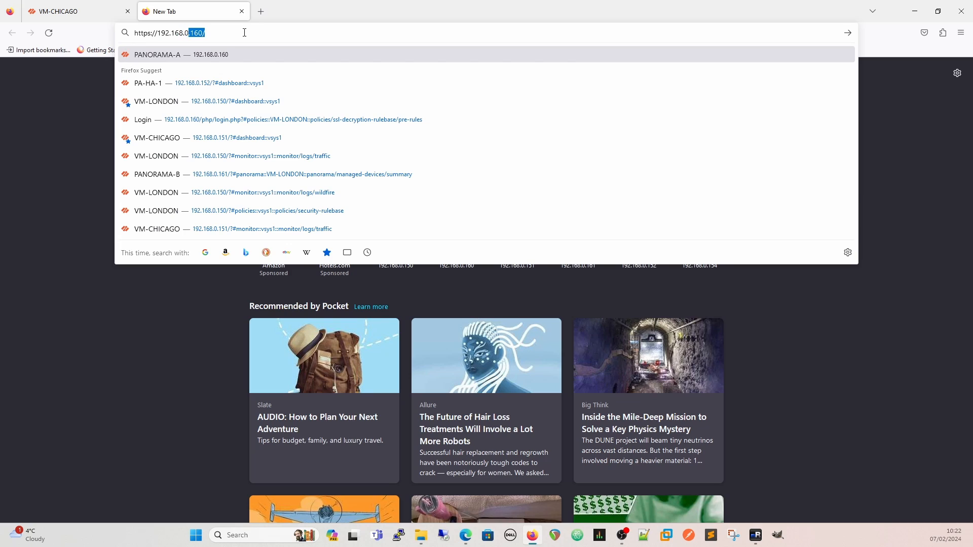
{"action": "type", "text": "59"}
{"action": "key", "text": "Return"}
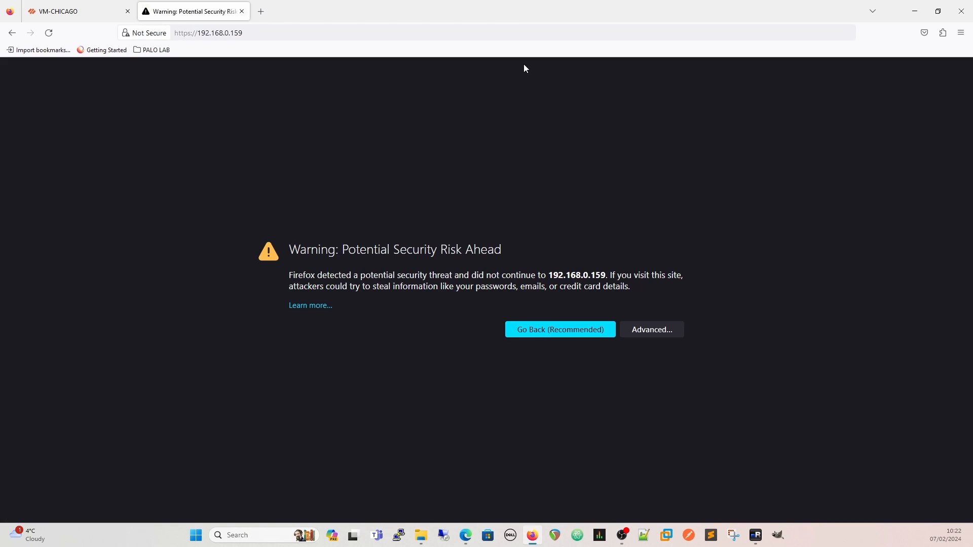
{"action": "left_click", "coordinate": [664, 330]}
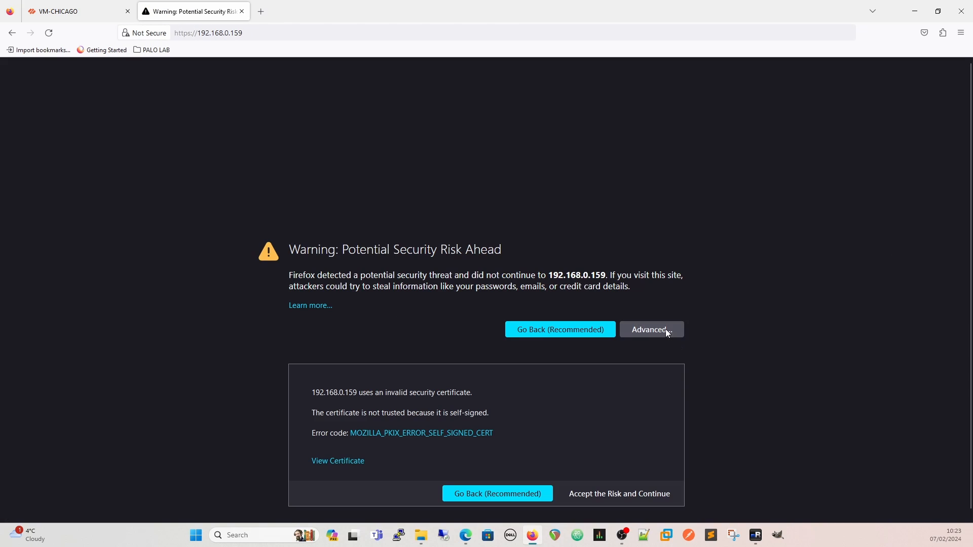
{"action": "left_click", "coordinate": [616, 494]}
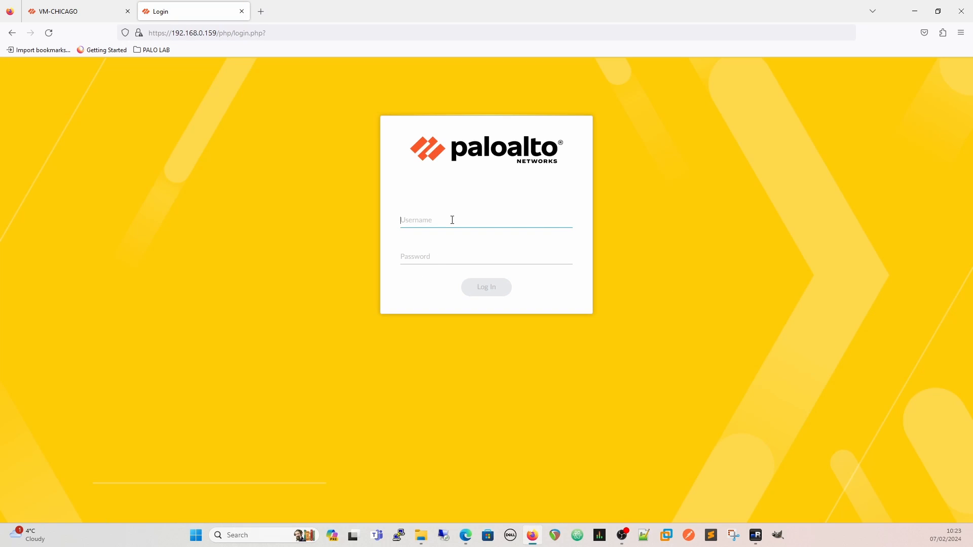
Log in to the firewall as admin with the account password and dismiss the browser's offer to save the login
{"action": "type", "text": "admin"}
{"action": "key", "text": "Tab"}
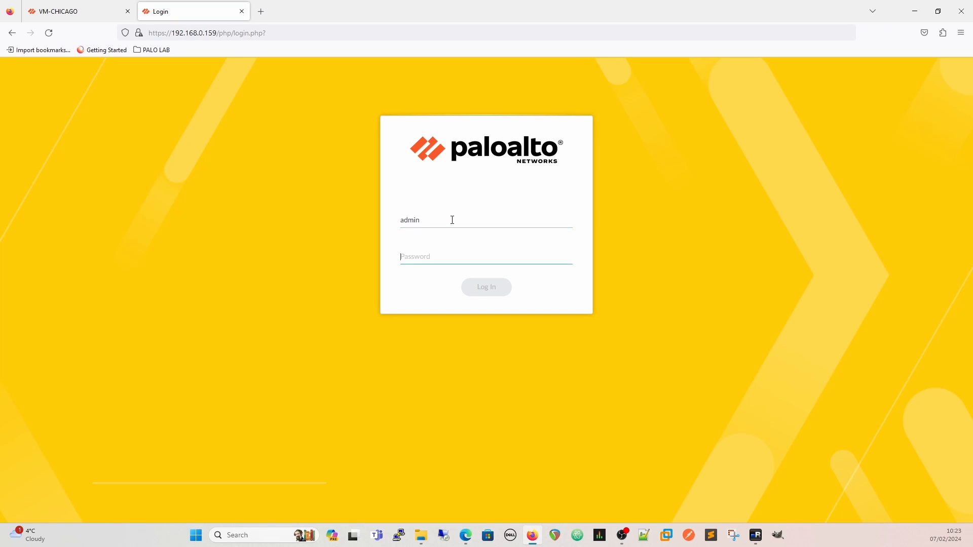
{"action": "type", "text": "a******"}
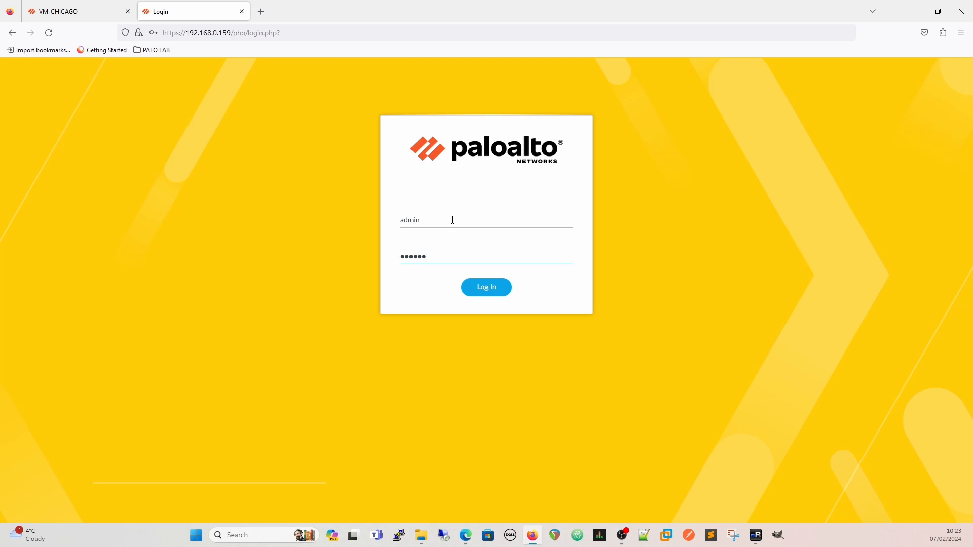
{"action": "type", "text": "*****"}
{"action": "key", "text": "Return"}
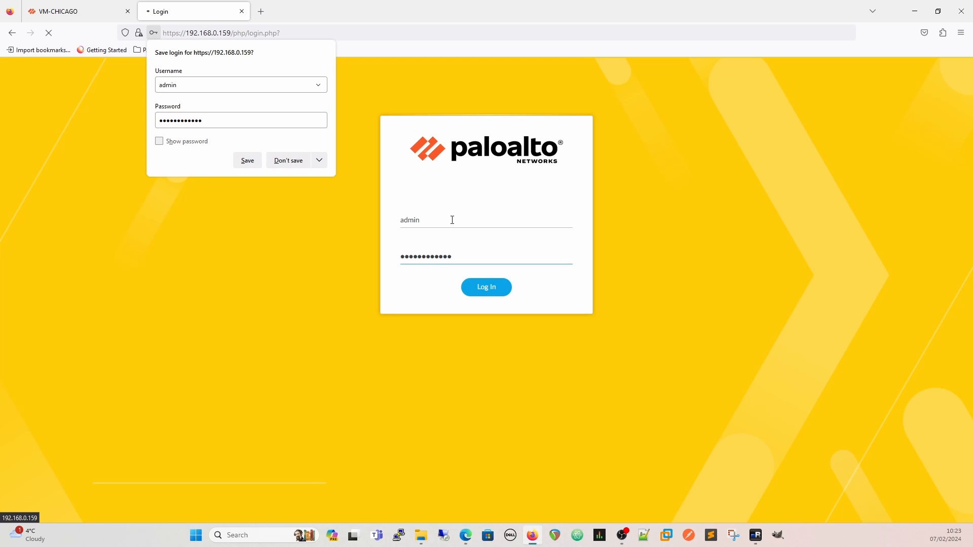
{"action": "left_click", "coordinate": [320, 167]}
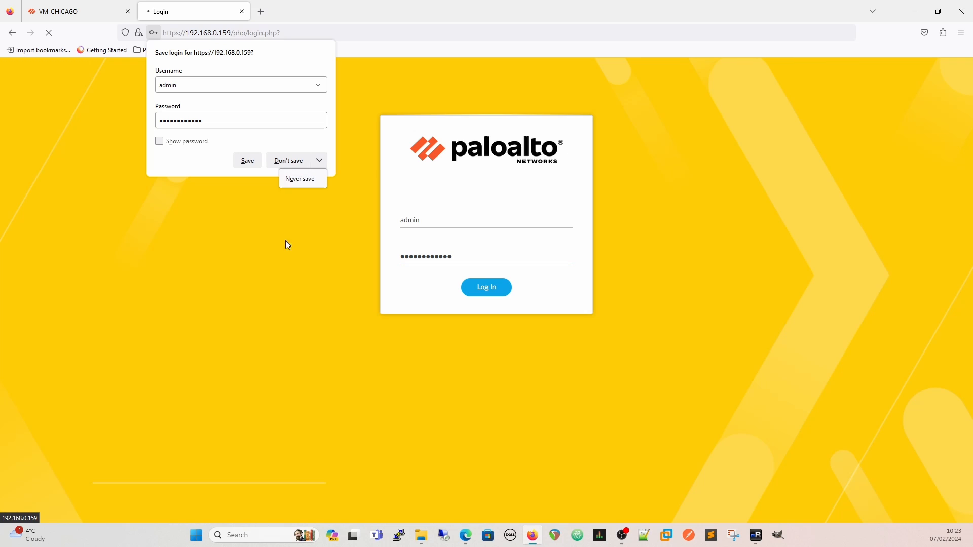
{"action": "left_click", "coordinate": [320, 161]}
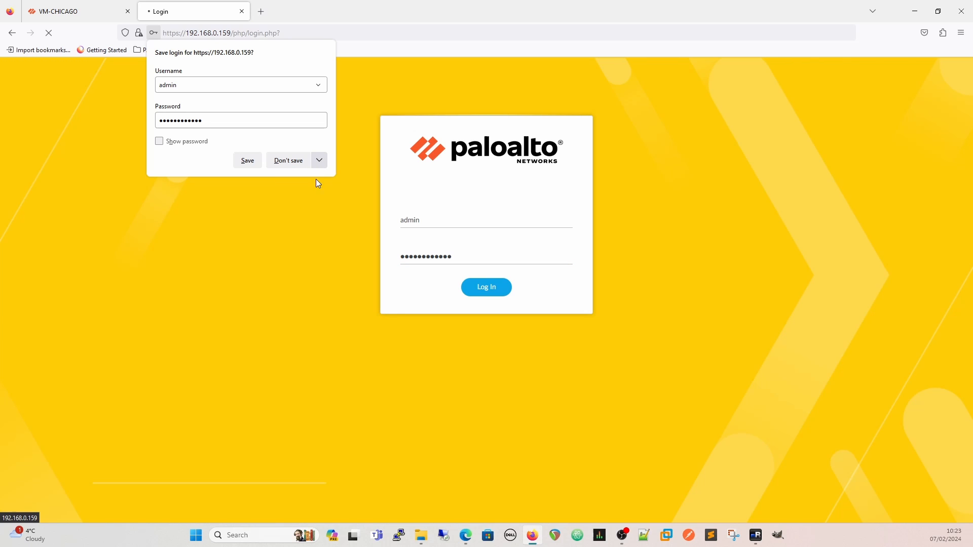
{"action": "left_click", "coordinate": [403, 57]}
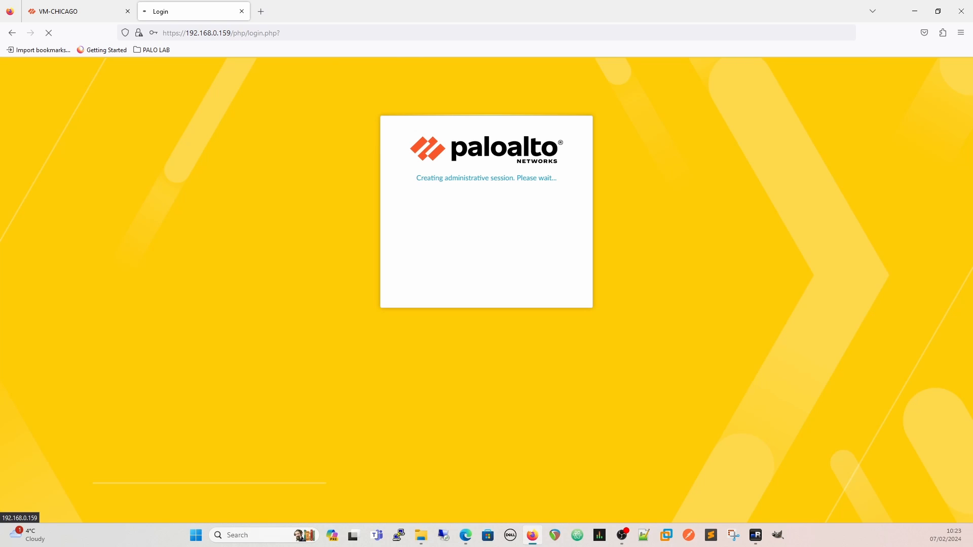
Close the welcome message, choose to modify settings in the telemetry notice, and go to the device's Management setup
{"action": "key", "text": "alt+Tab"}
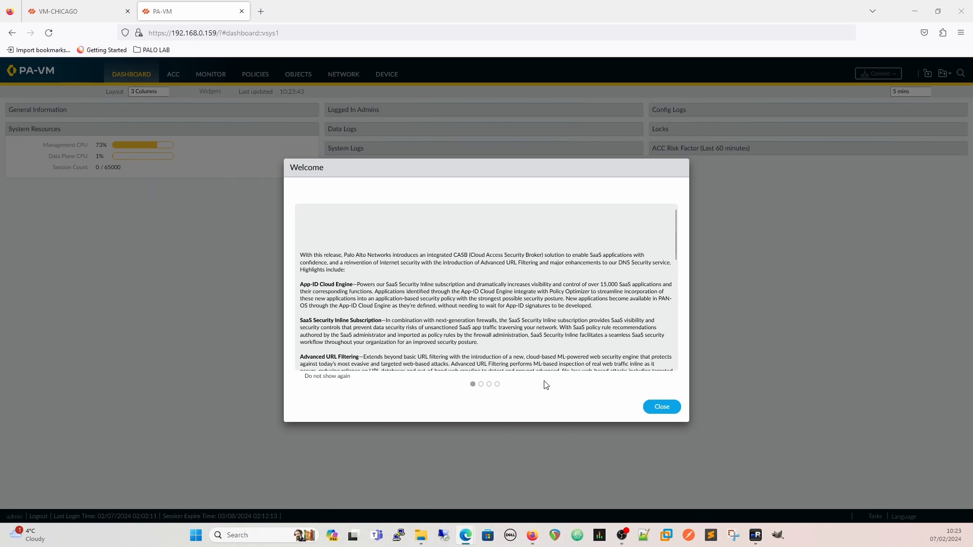
{"action": "left_click", "coordinate": [665, 409]}
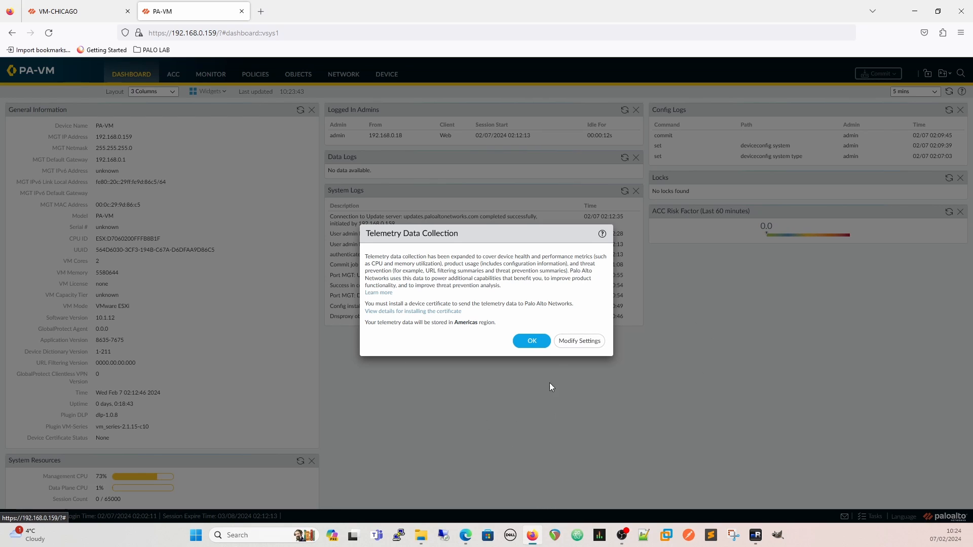
{"action": "left_click", "coordinate": [570, 342]}
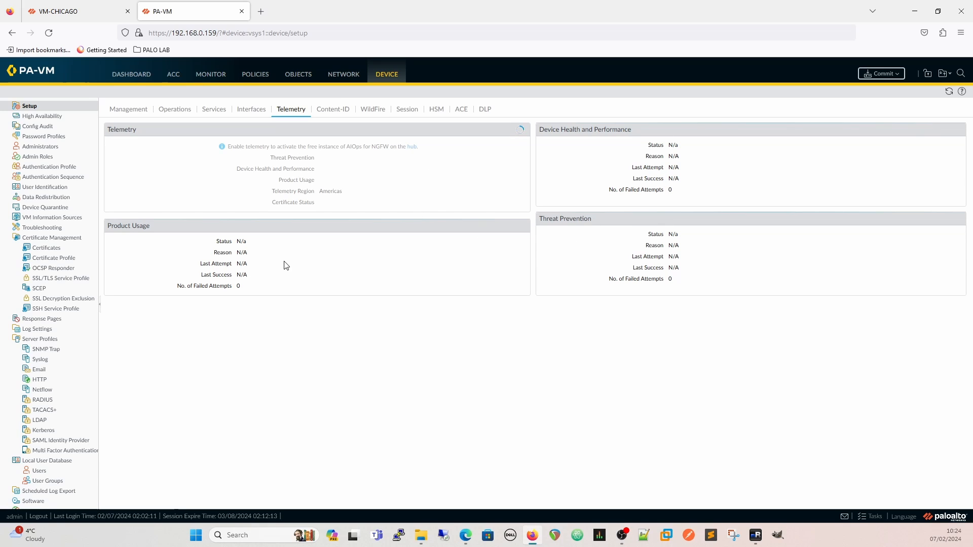
{"action": "left_click", "coordinate": [129, 109]}
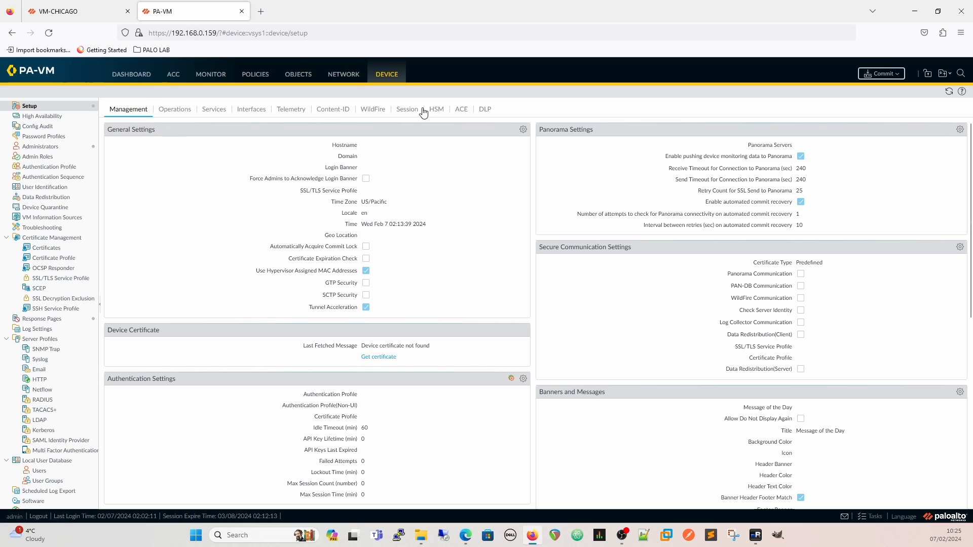
Open the General Settings for editing and set the hostname to ConfigFirewall and the domain to mode44.local
{"action": "left_click", "coordinate": [522, 130]}
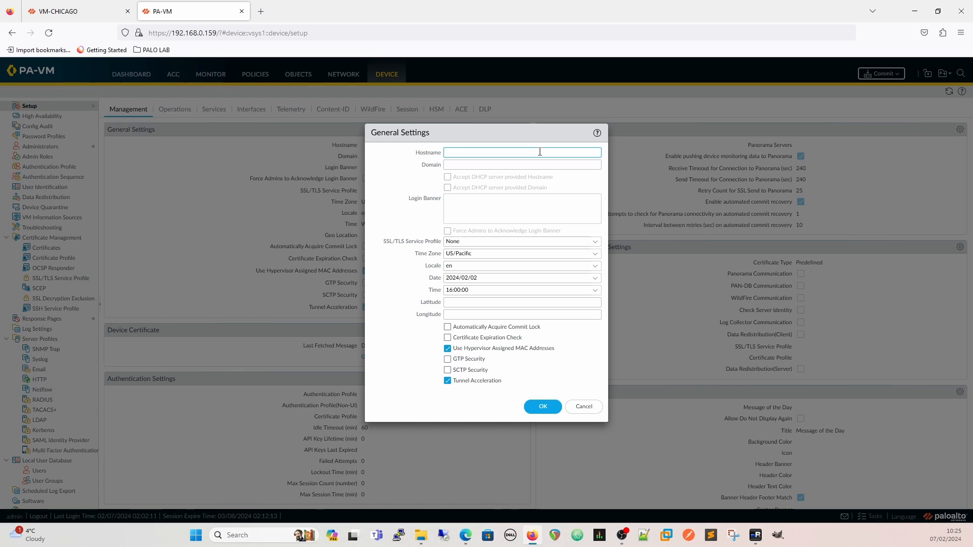
{"action": "type", "text": "Firewa"}
{"action": "left_click", "coordinate": [495, 165]}
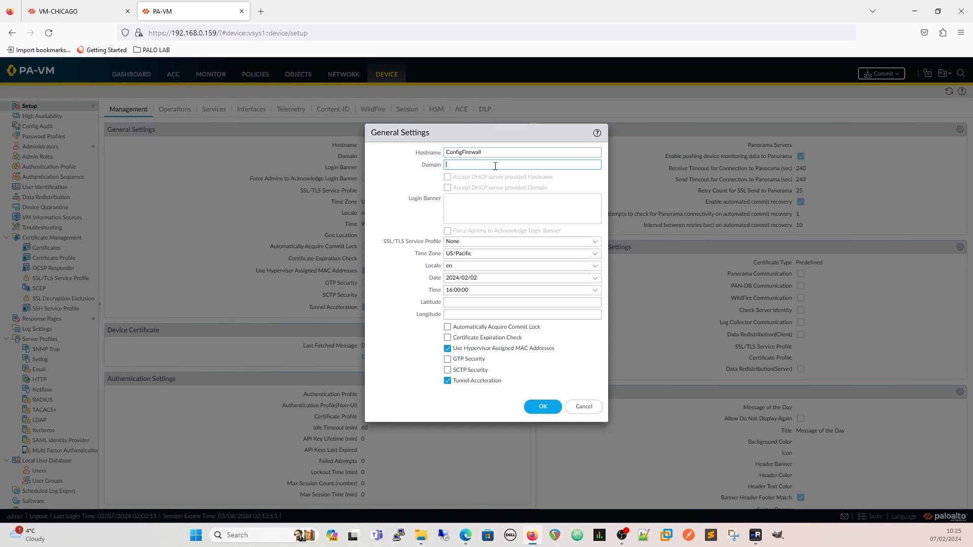
{"action": "type", "text": "mode44.local"}
{"action": "left_click", "coordinate": [398, 213]}
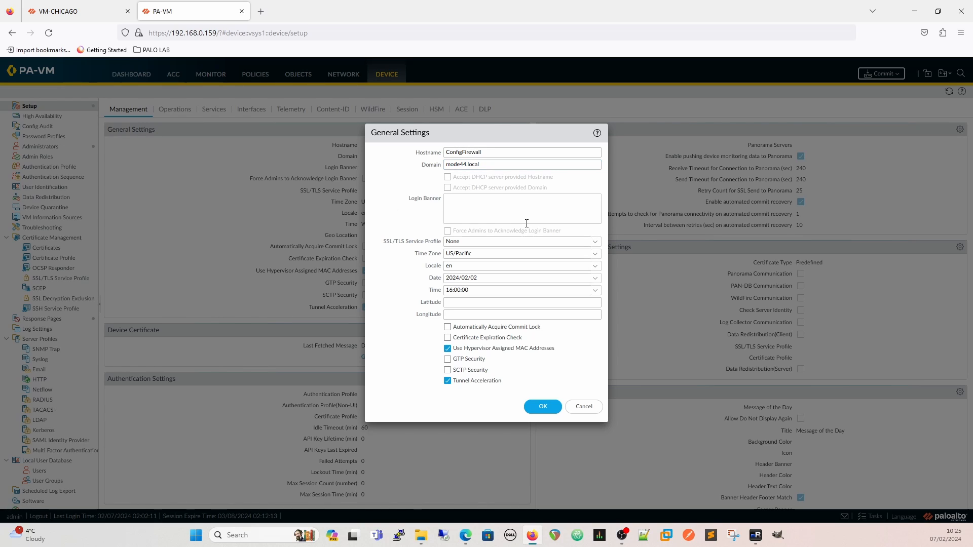
Set the login banner to "This is a login banner" and force admins to acknowledge it
{"action": "left_click", "coordinate": [500, 200]}
{"action": "type", "text": "This is a "}
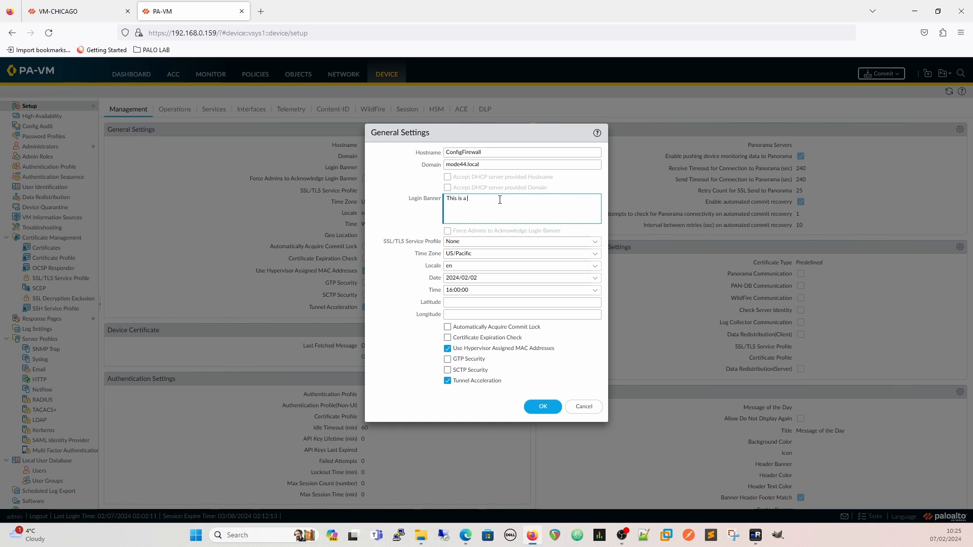
{"action": "type", "text": "login banner"}
{"action": "left_click", "coordinate": [428, 231]}
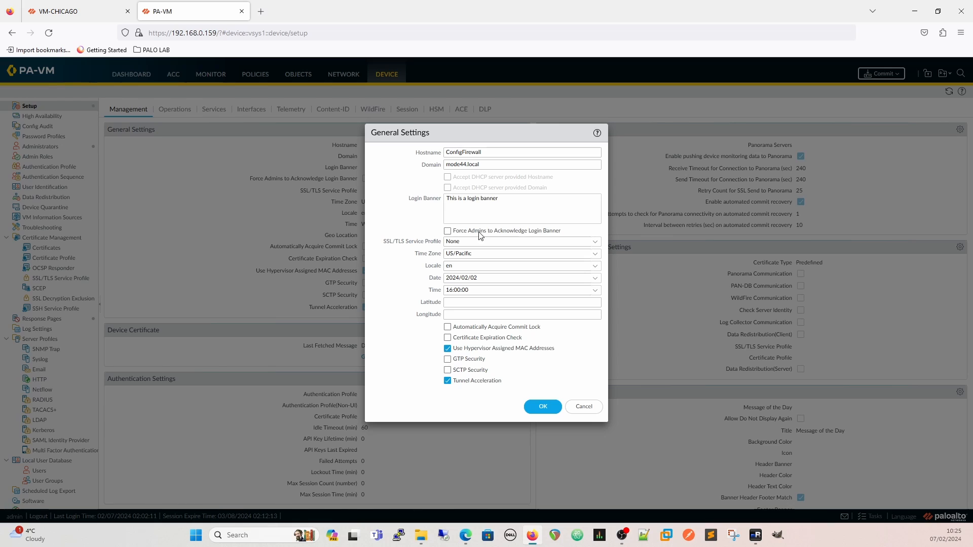
{"action": "left_click", "coordinate": [447, 232]}
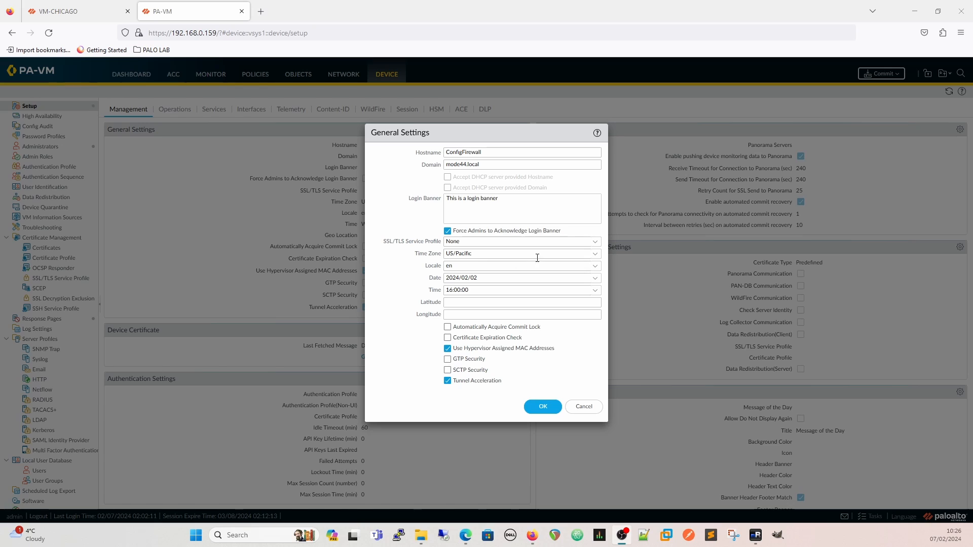
Check the SSL/TLS service profile choices without changing them, and set the time zone to UTC
{"action": "left_click", "coordinate": [593, 242]}
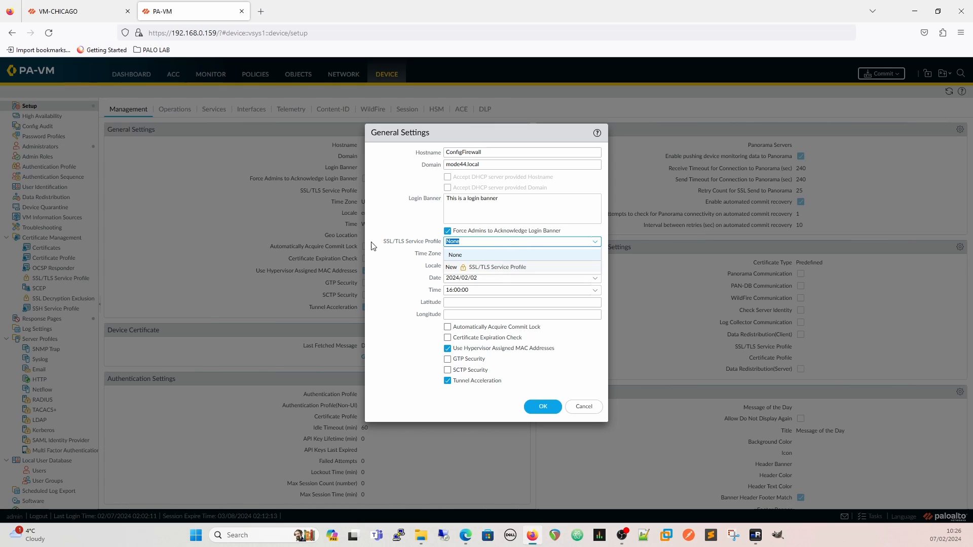
{"action": "left_click", "coordinate": [410, 224]}
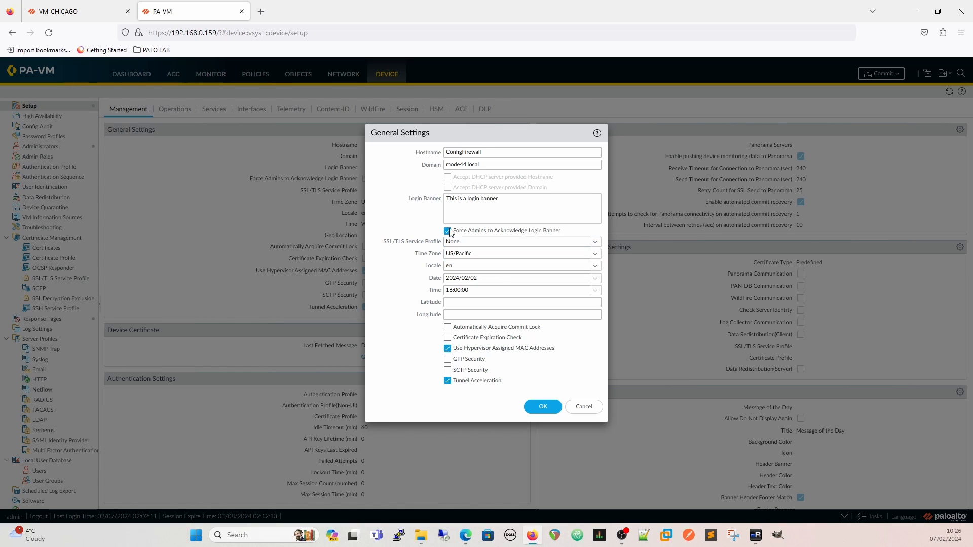
{"action": "left_click", "coordinate": [593, 255]}
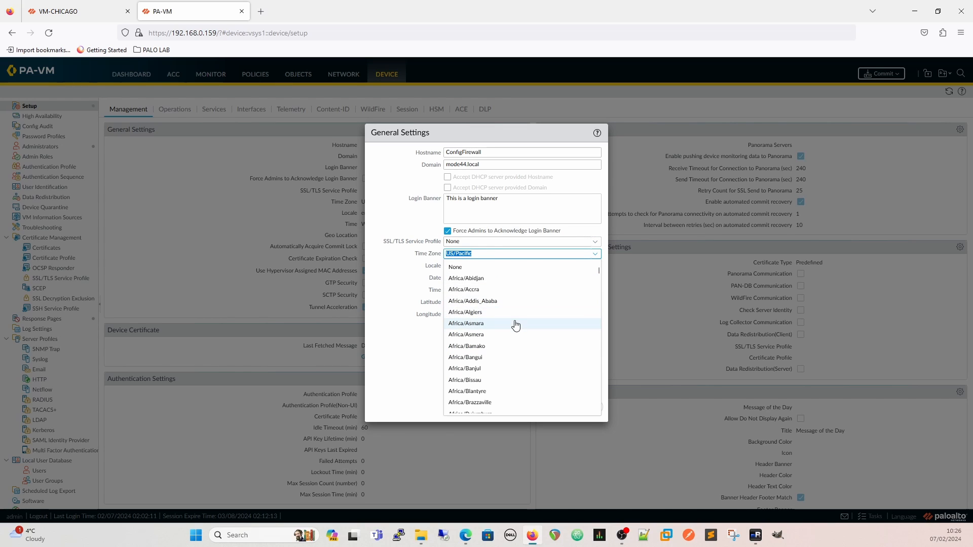
{"action": "scroll", "coordinate": [512, 333], "scroll_direction": "down", "scroll_amount": 5}
{"action": "scroll", "coordinate": [511, 333], "scroll_direction": "up", "scroll_amount": 3}
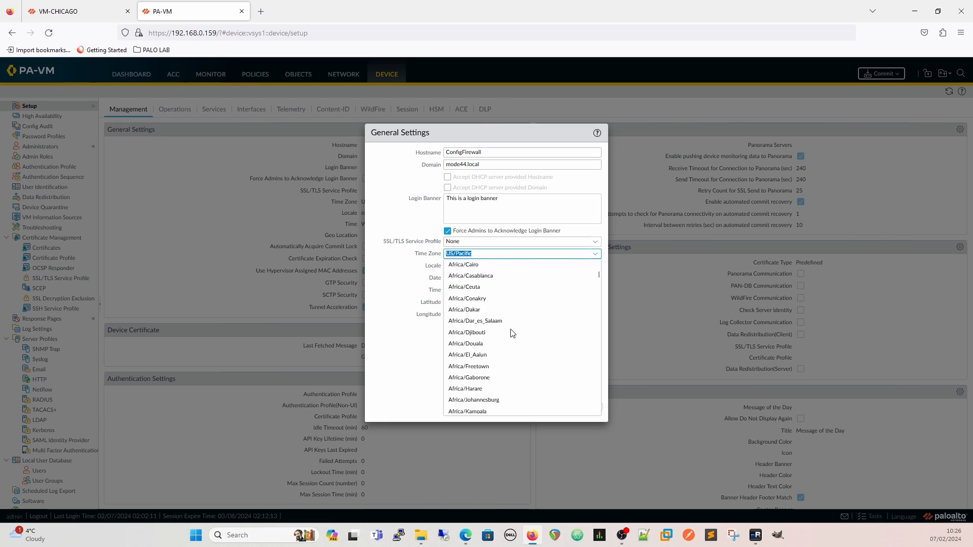
{"action": "left_click", "coordinate": [485, 253]}
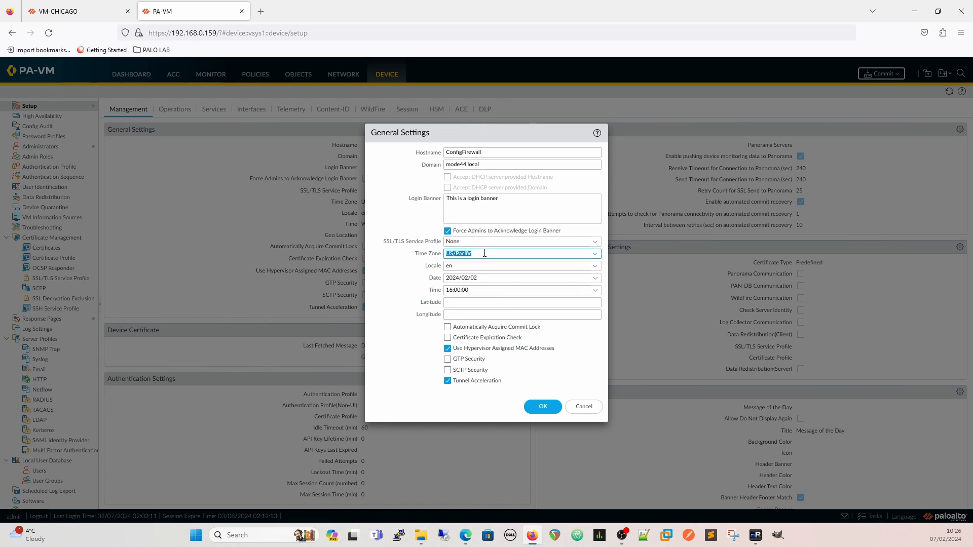
{"action": "type", "text": "utc"}
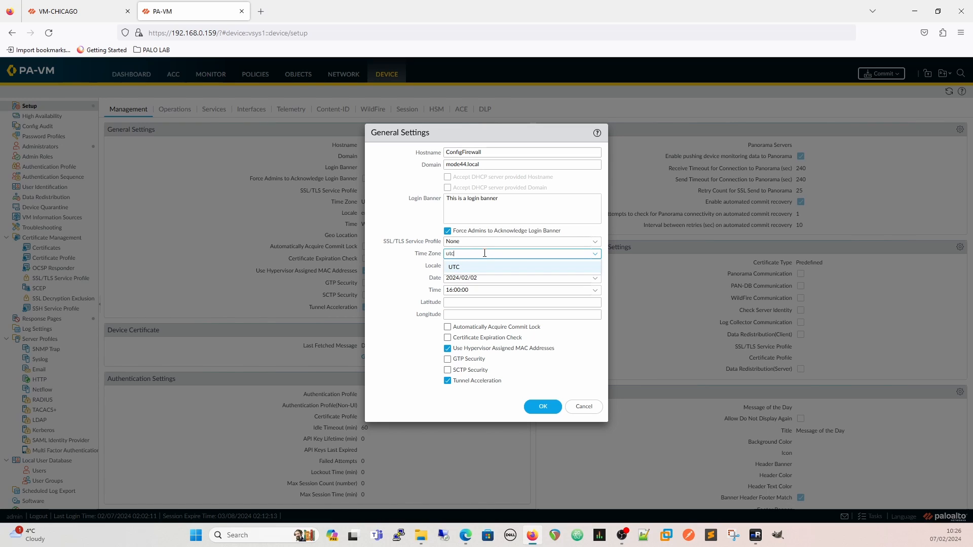
{"action": "left_click", "coordinate": [477, 266]}
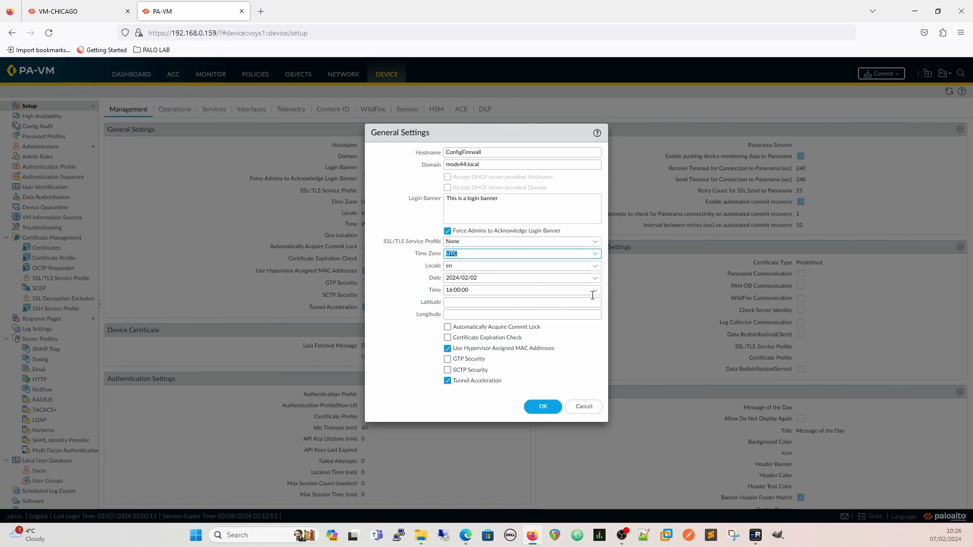
Keep the locale as English and the certificate expiration check off, and apply the general settings
{"action": "left_click", "coordinate": [594, 267]}
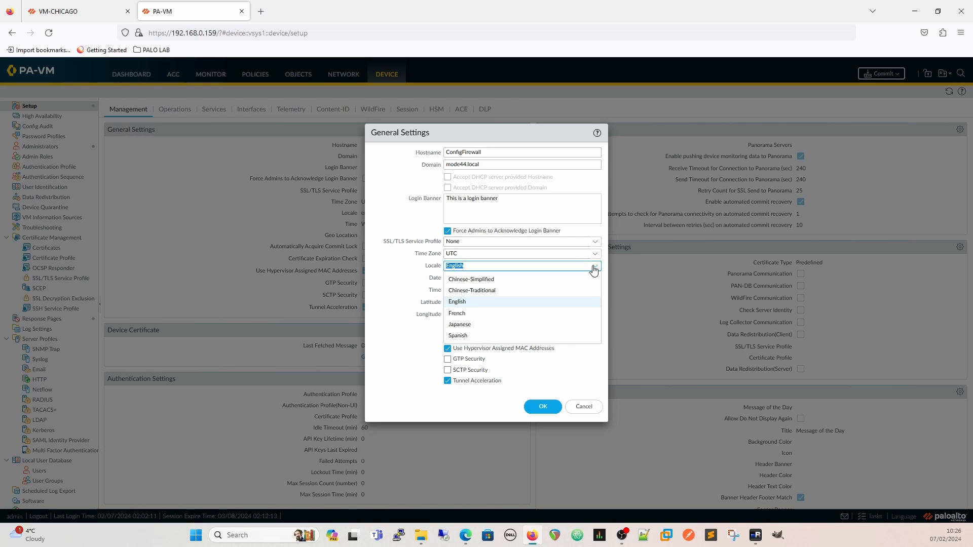
{"action": "left_click", "coordinate": [593, 269]}
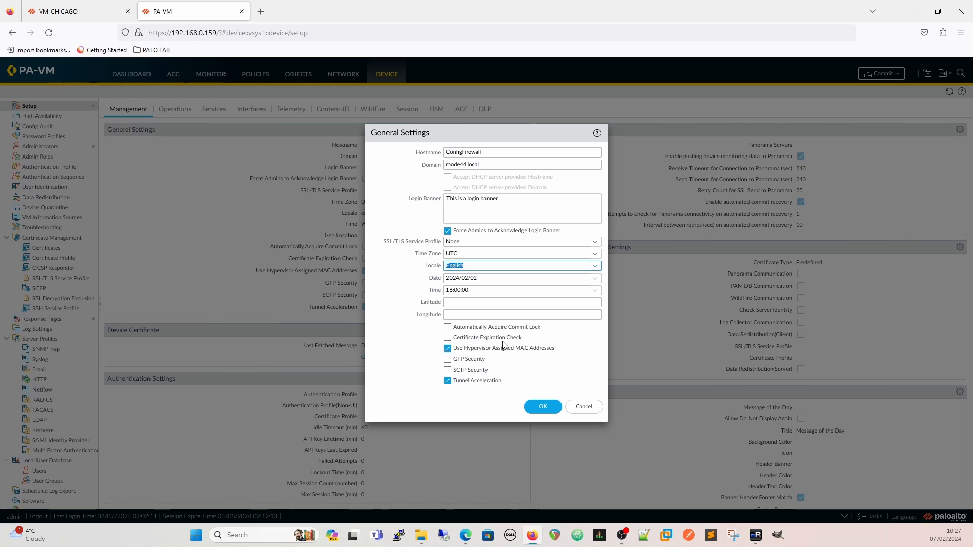
{"action": "left_click", "coordinate": [448, 338]}
{"action": "left_click", "coordinate": [451, 339]}
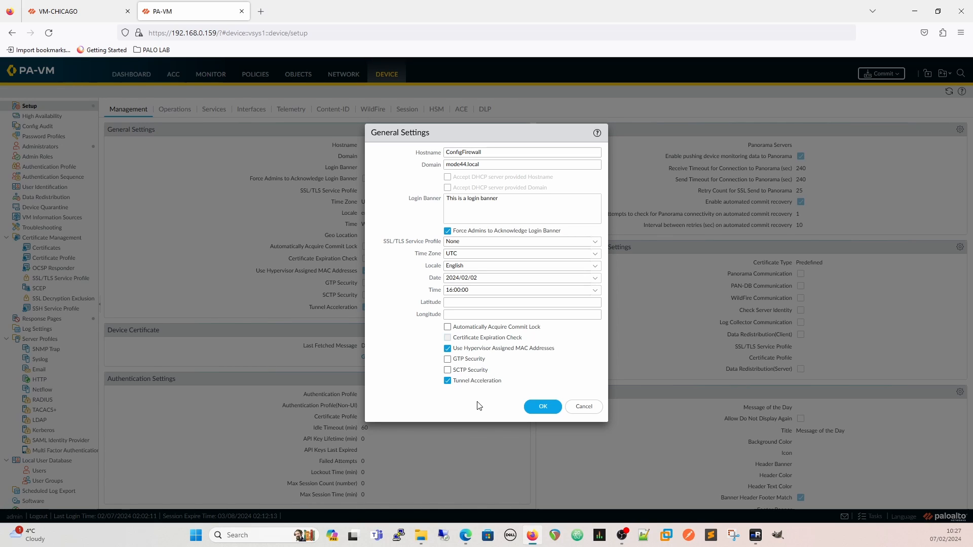
{"action": "left_click", "coordinate": [541, 406]}
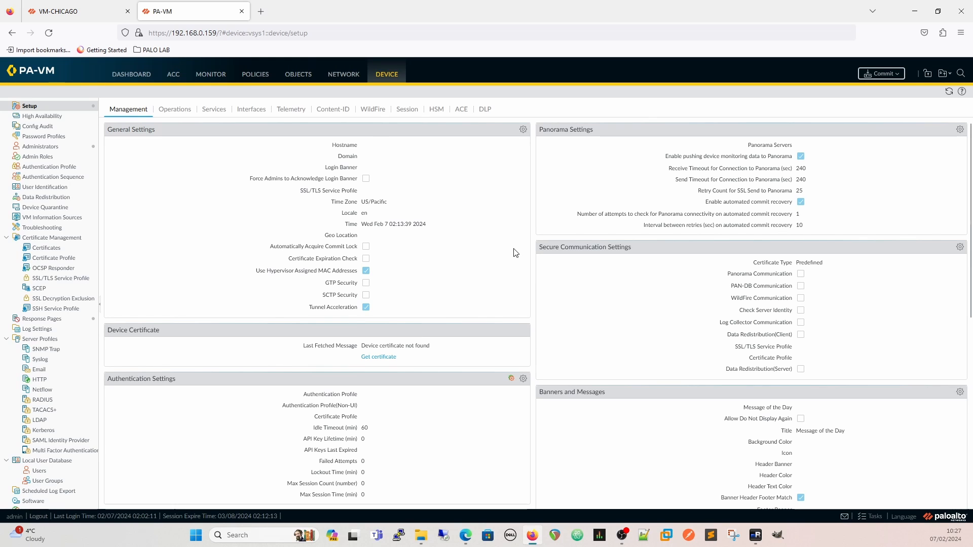
Set the header banner to "Config Demo" with header color Copper, apply it and reload the page
{"action": "scroll", "coordinate": [499, 256], "scroll_direction": "down", "scroll_amount": 3}
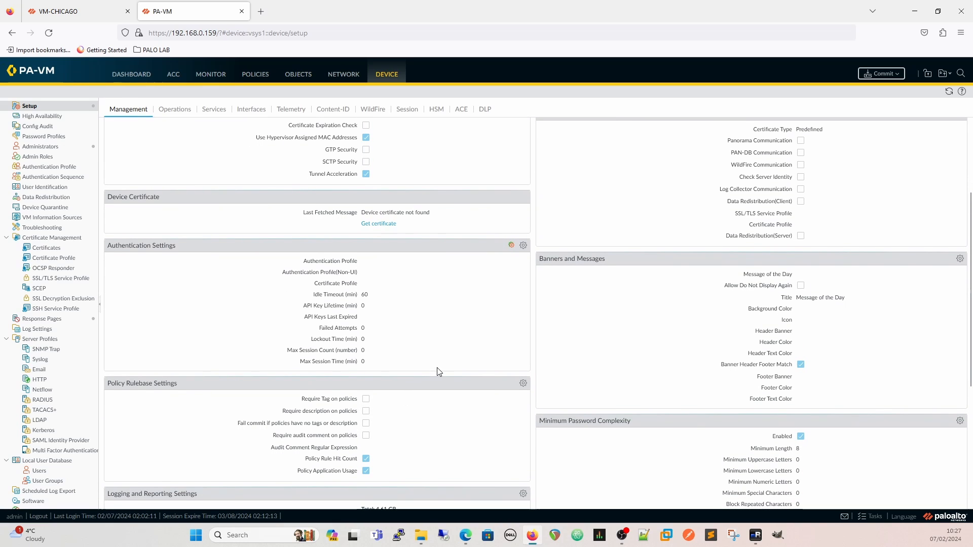
{"action": "scroll", "coordinate": [438, 371], "scroll_direction": "up", "scroll_amount": 1}
{"action": "scroll", "coordinate": [480, 378], "scroll_direction": "up", "scroll_amount": 3}
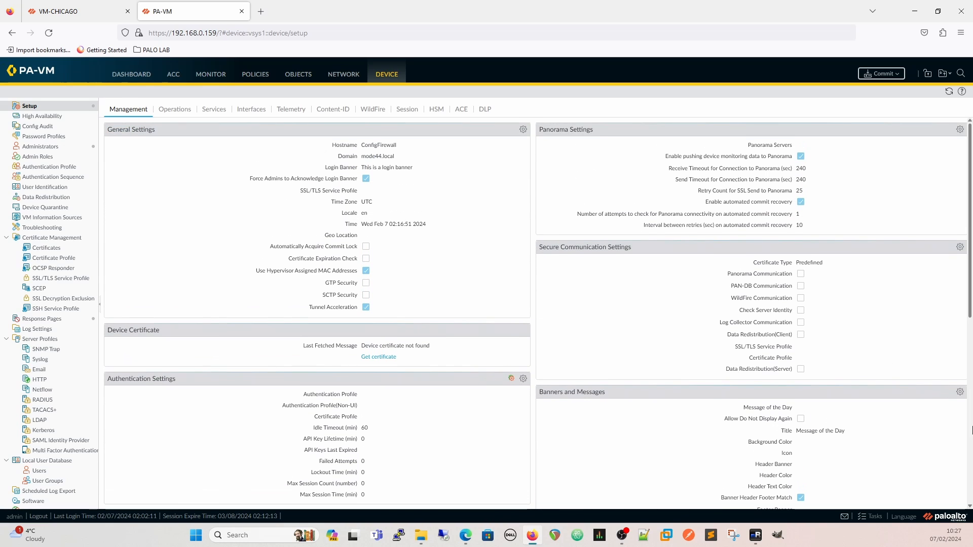
{"action": "left_click", "coordinate": [960, 392]}
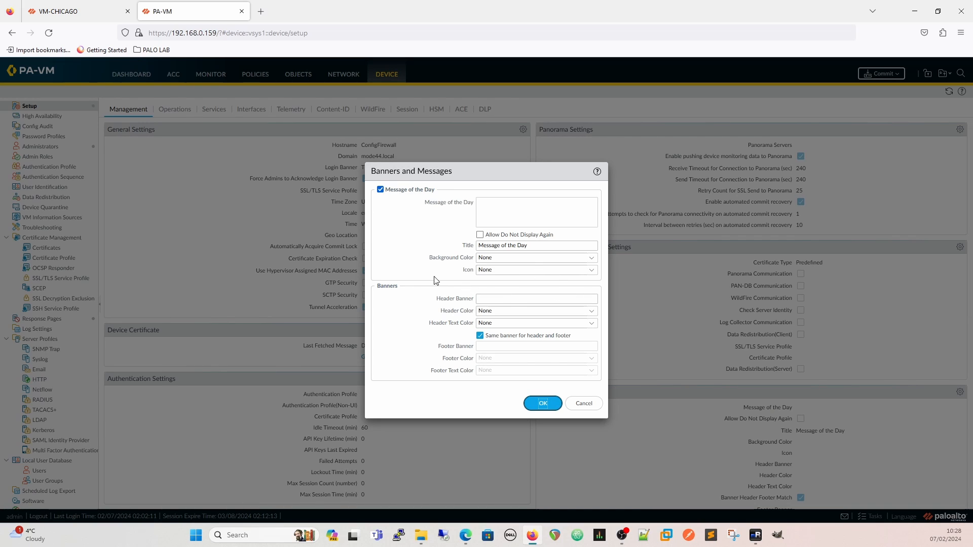
{"action": "left_click", "coordinate": [591, 311]}
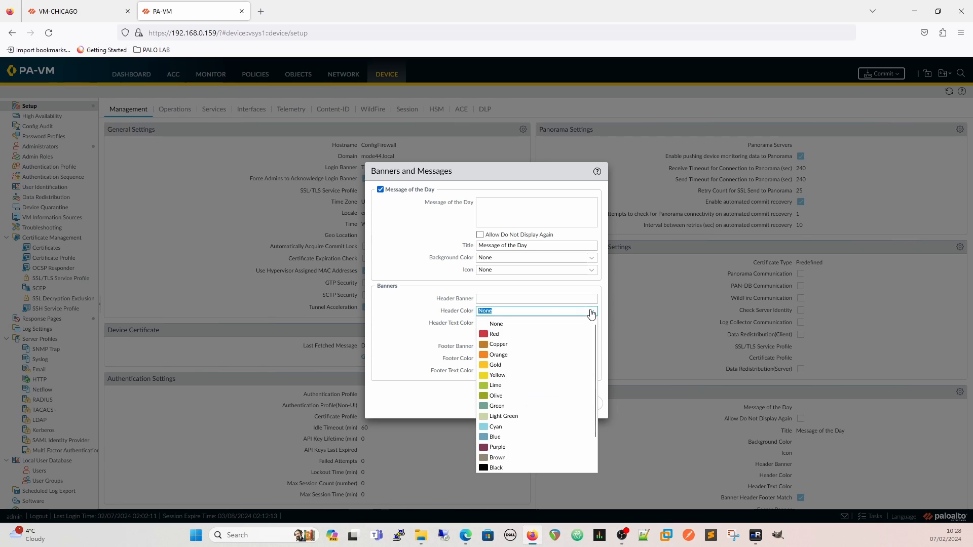
{"action": "left_click", "coordinate": [504, 343]}
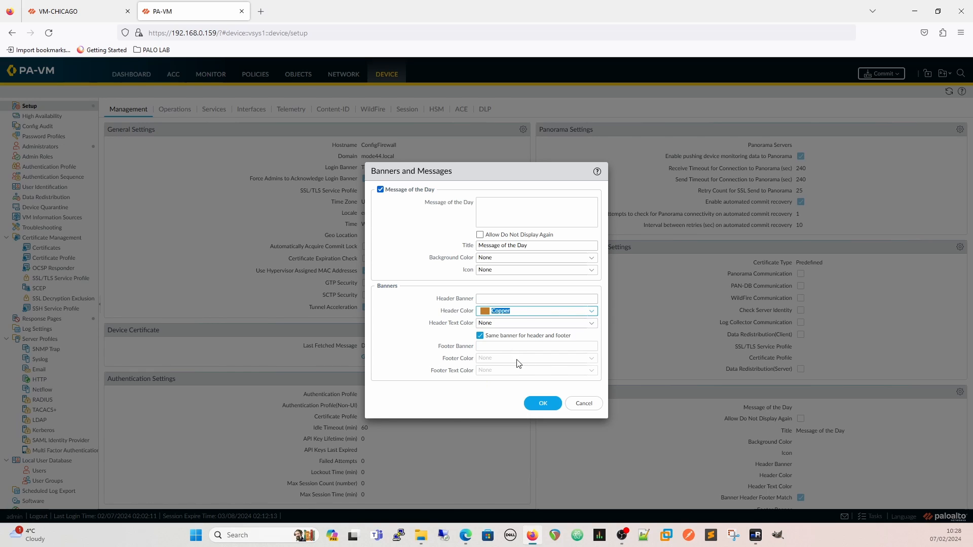
{"action": "left_click", "coordinate": [530, 300]}
{"action": "type", "text": "Config"}
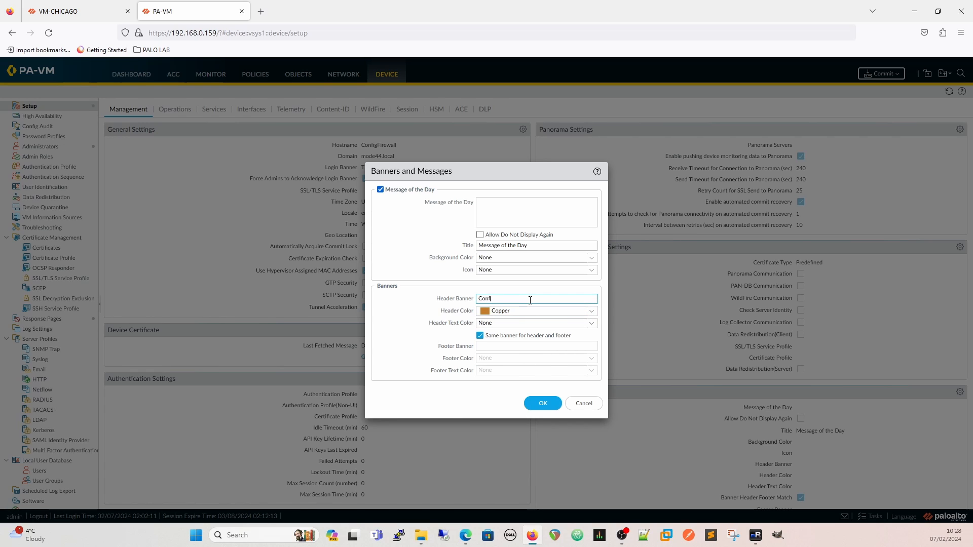
{"action": "type", "text": " Demo"}
{"action": "left_click", "coordinate": [531, 406]}
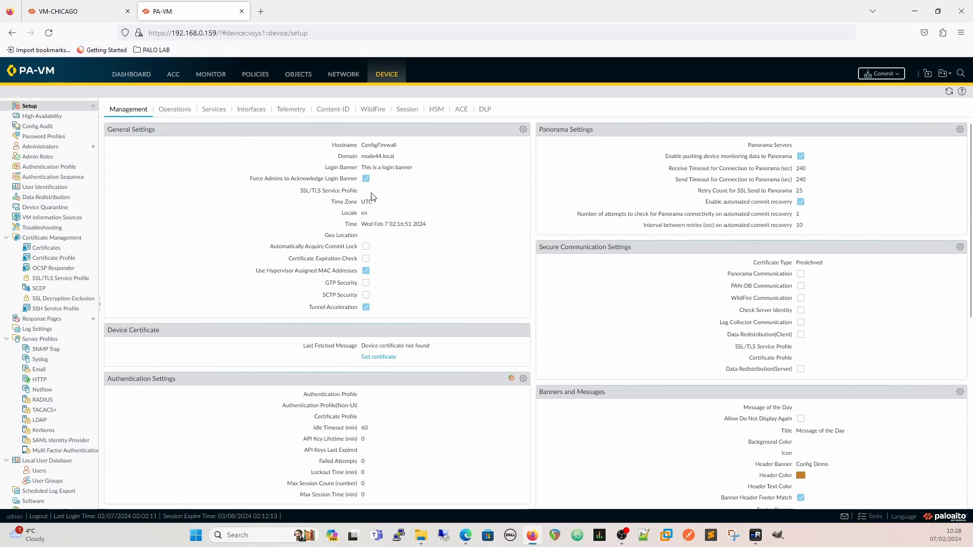
{"action": "left_click", "coordinate": [46, 33]}
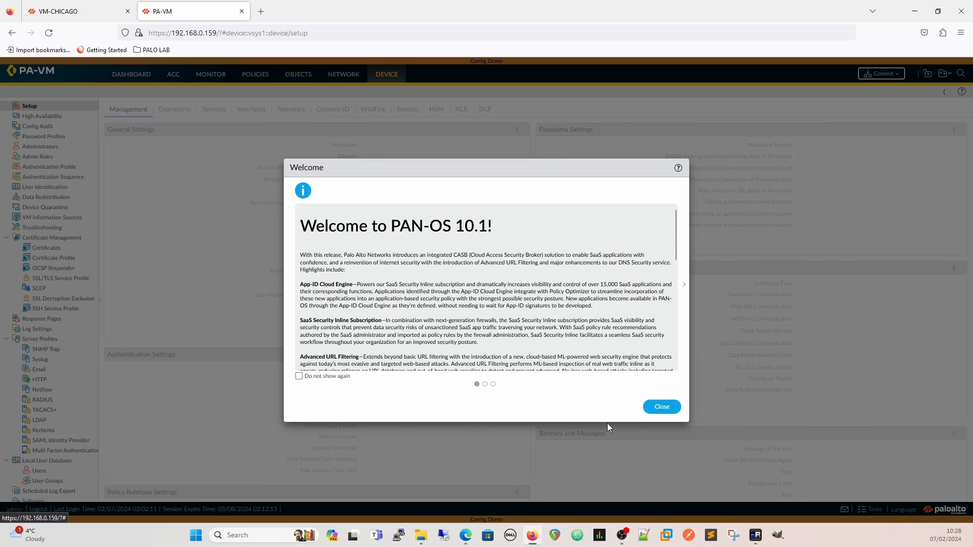
Dismiss the welcome message, set the primary NTP server in the Services settings to time.google.com with authentication type None, and apply it
{"action": "left_click", "coordinate": [662, 407]}
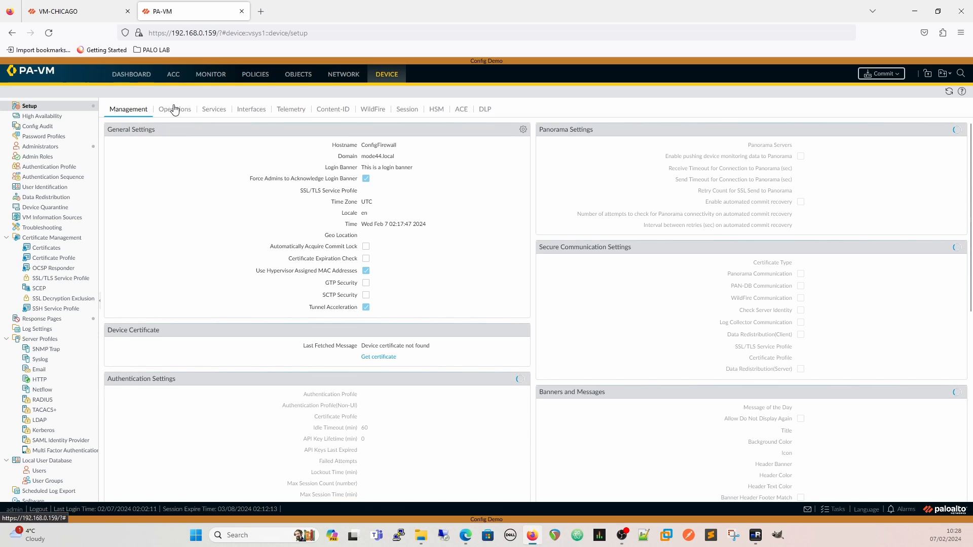
{"action": "left_click", "coordinate": [215, 111]}
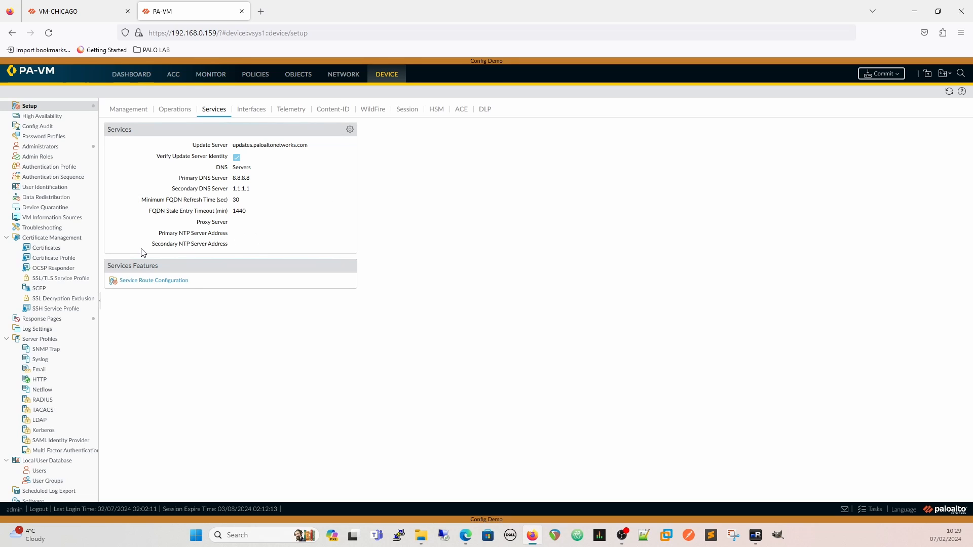
{"action": "left_click", "coordinate": [350, 129]}
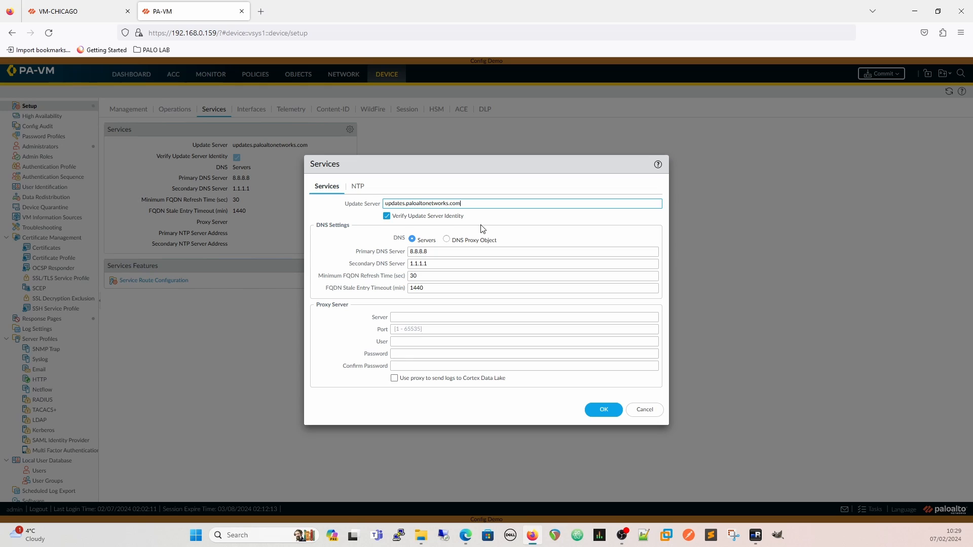
{"action": "left_click", "coordinate": [358, 187]}
{"action": "left_click", "coordinate": [456, 216]}
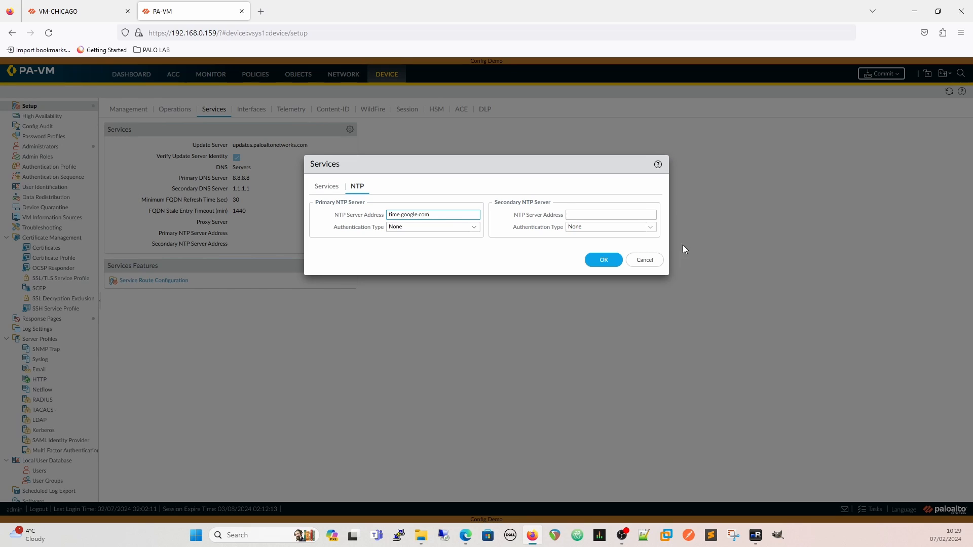
{"action": "left_click", "coordinate": [473, 228]}
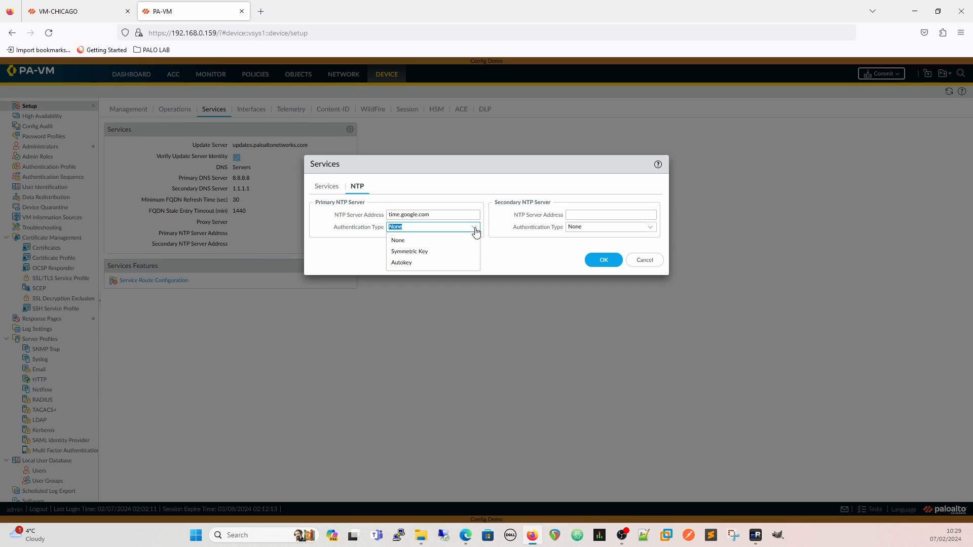
{"action": "left_click", "coordinate": [475, 240]}
{"action": "left_click", "coordinate": [603, 266]}
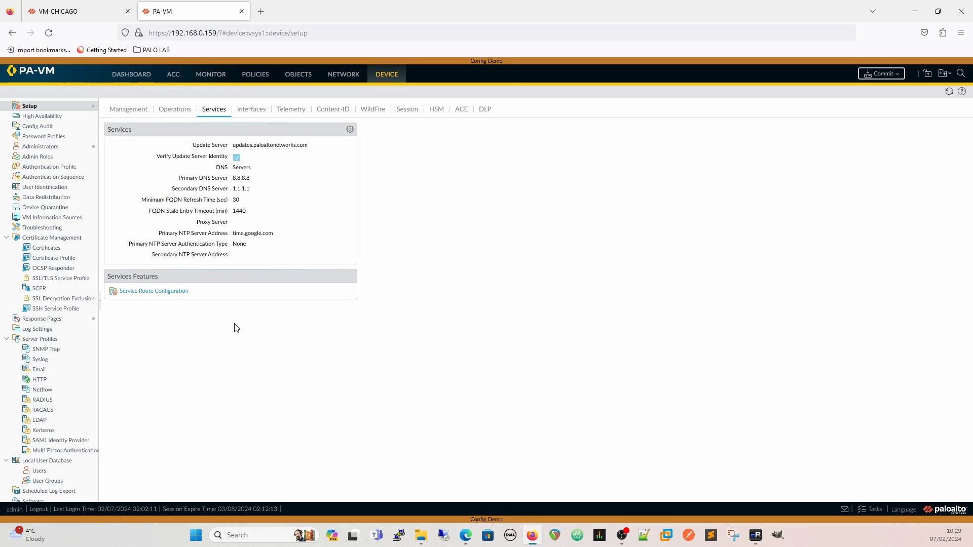
Switch the service route configuration to Customize and review the full list of IPv4 services
{"action": "left_click", "coordinate": [147, 296]}
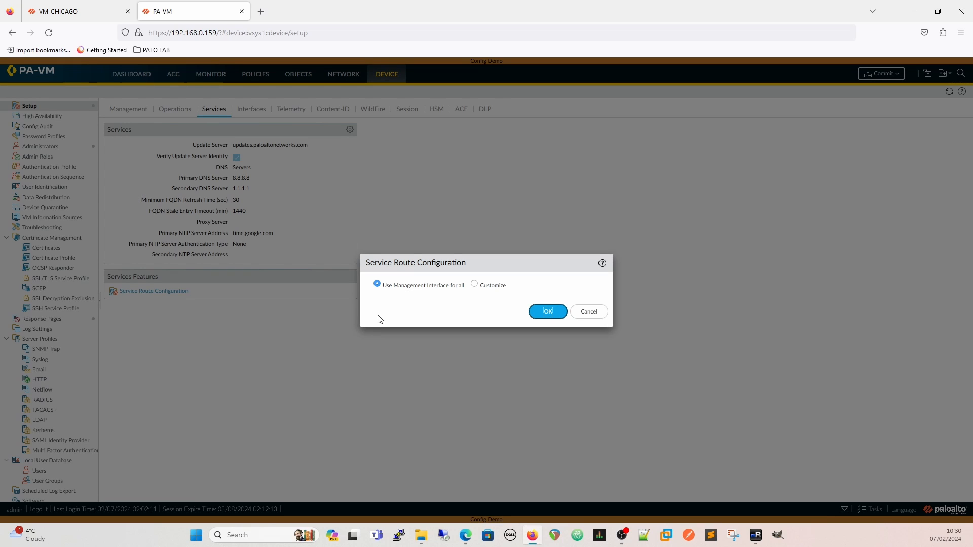
{"action": "left_click", "coordinate": [475, 283]}
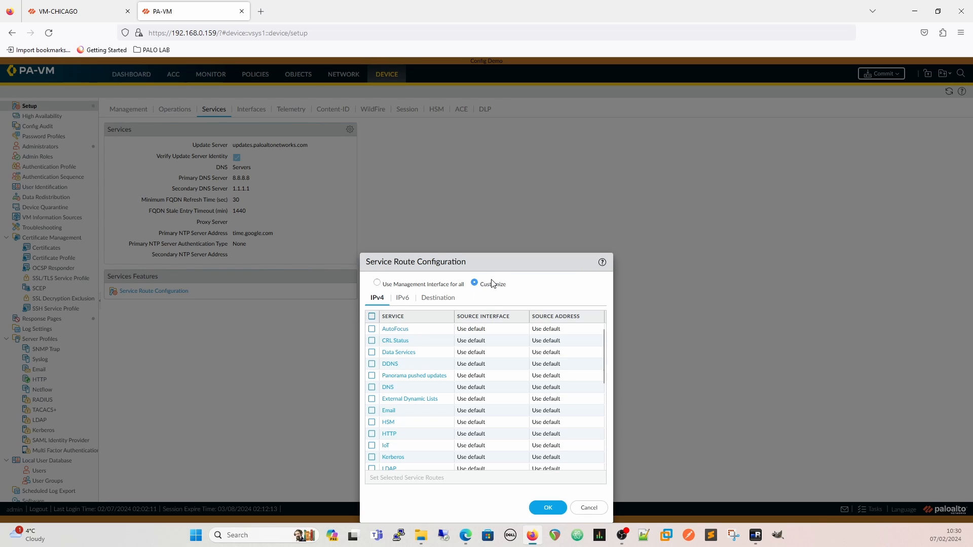
{"action": "left_click_drag", "start_coordinate": [487, 264], "coordinate": [469, 127]}
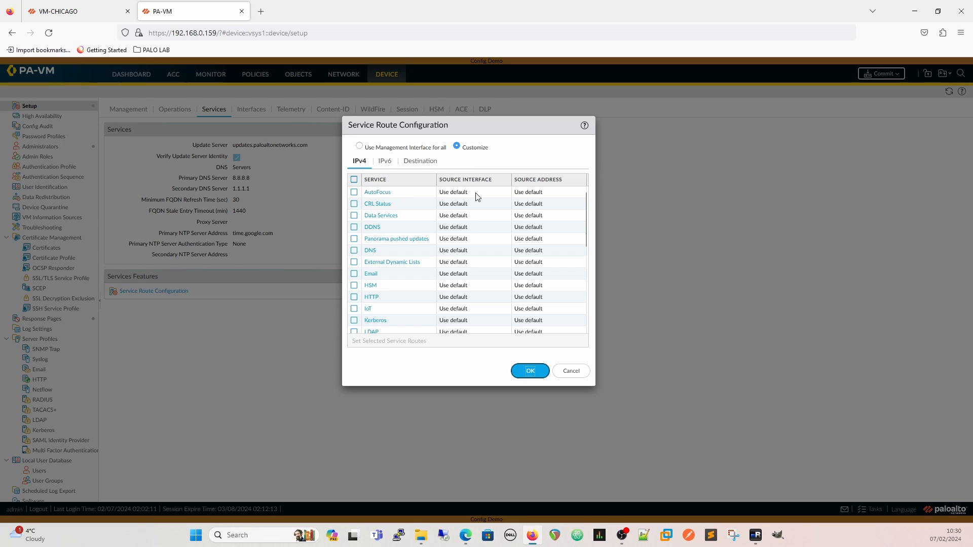
{"action": "scroll", "coordinate": [426, 217], "scroll_direction": "down", "scroll_amount": 8}
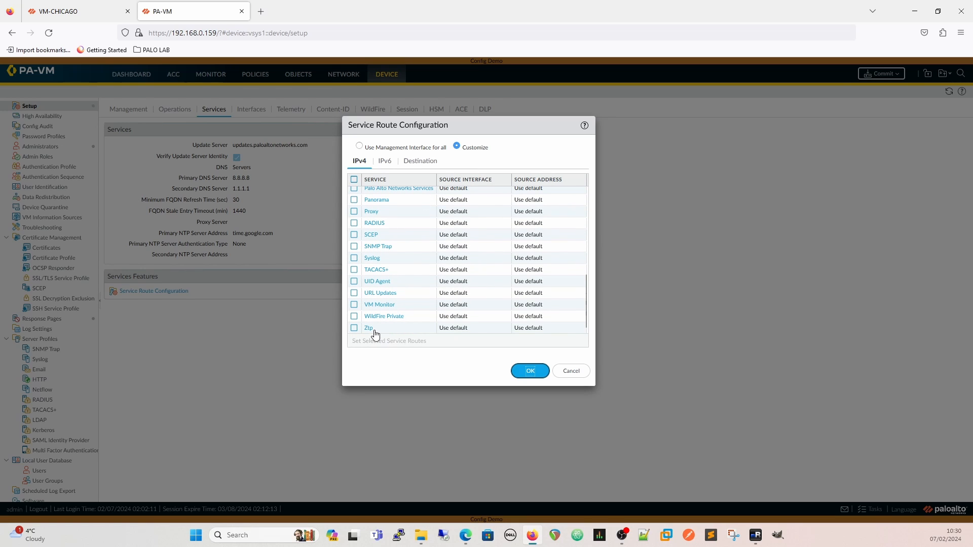
{"action": "scroll", "coordinate": [375, 312], "scroll_direction": "up", "scroll_amount": 8}
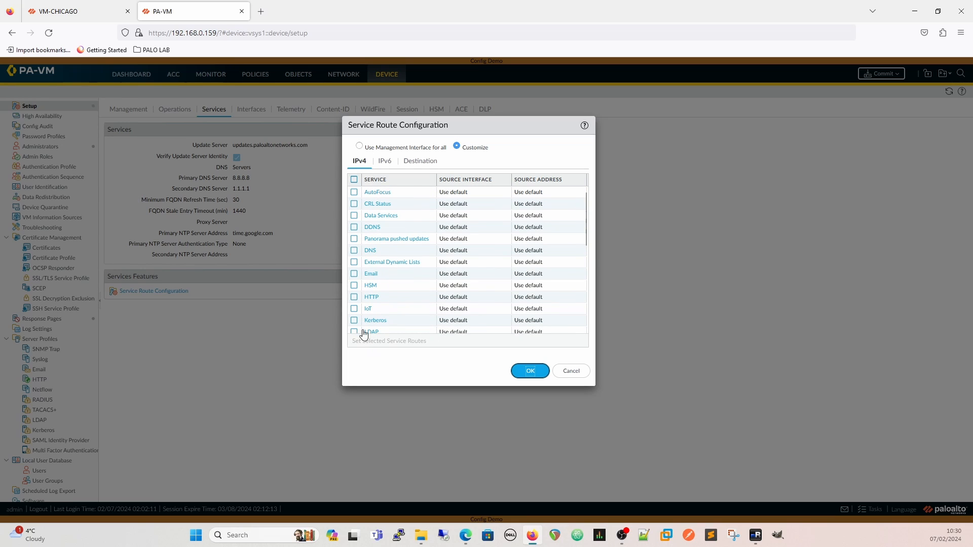
Check the source interface choices for all IPv4 service routes without changing them, and clear the selection
{"action": "left_click", "coordinate": [353, 179]}
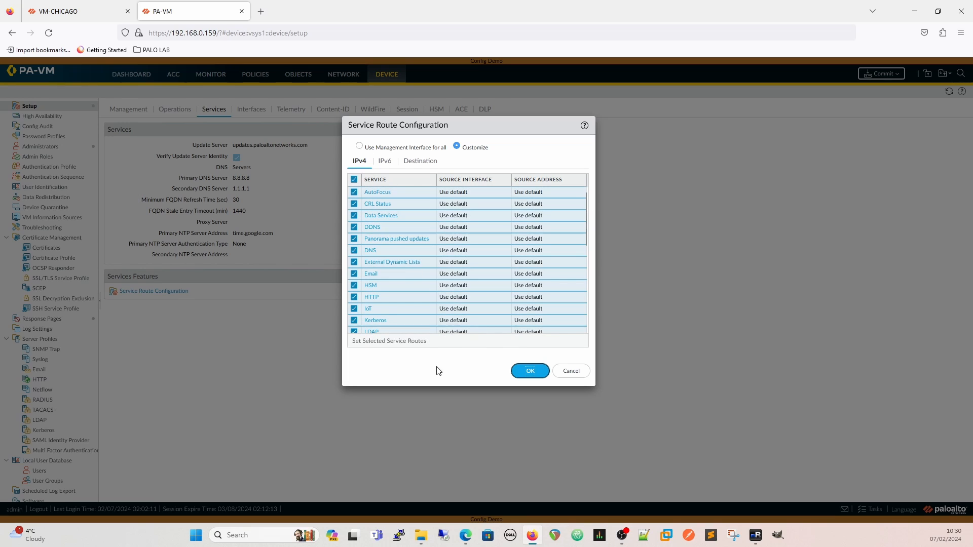
{"action": "left_click", "coordinate": [384, 341]}
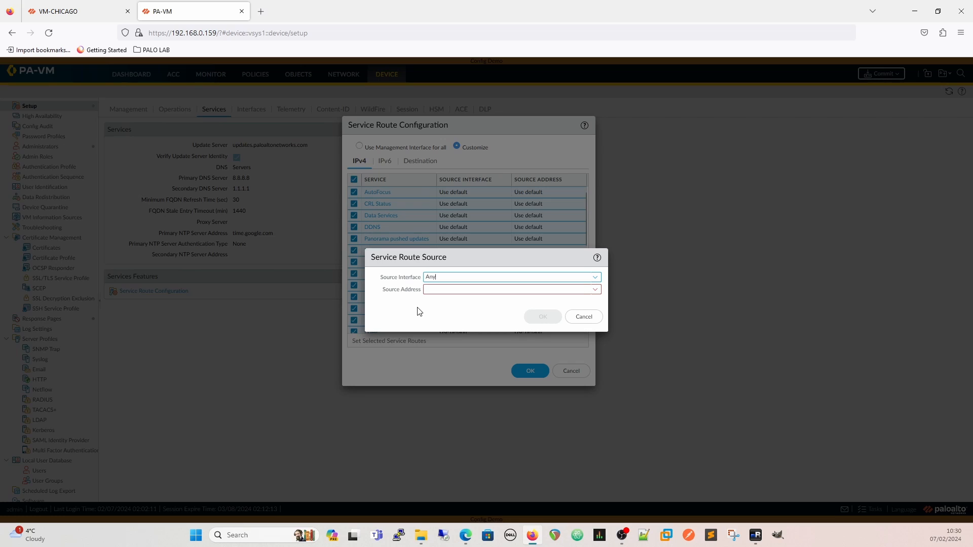
{"action": "left_click", "coordinate": [596, 280]}
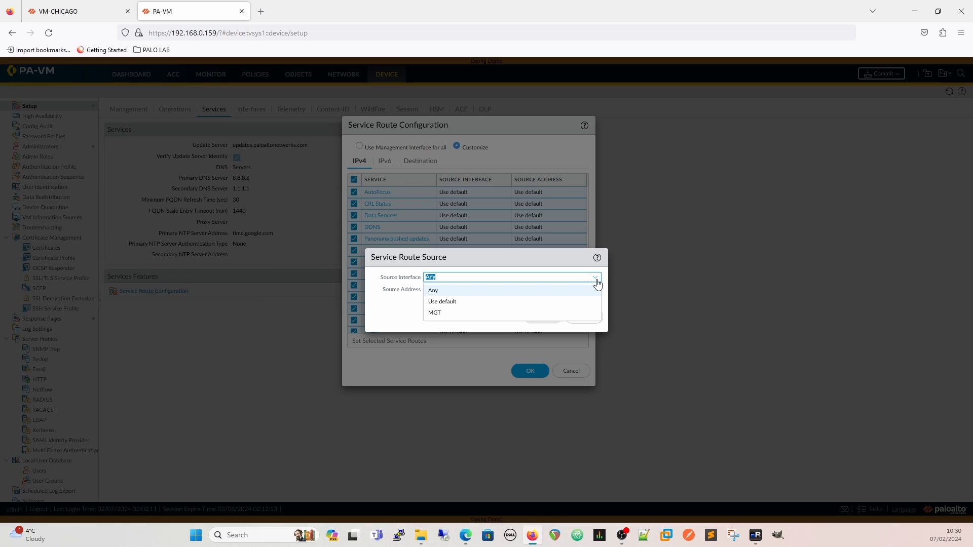
{"action": "left_click", "coordinate": [597, 282]}
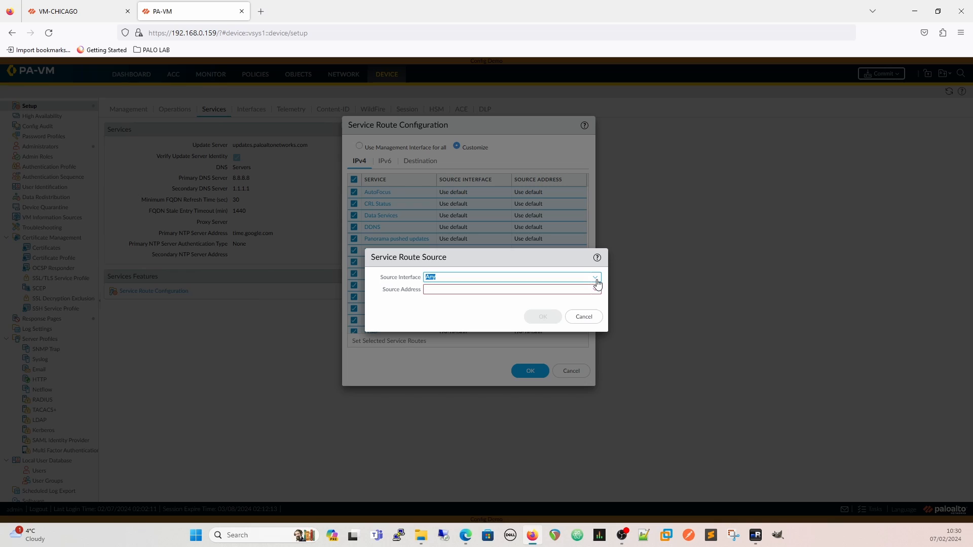
{"action": "left_click", "coordinate": [585, 318]}
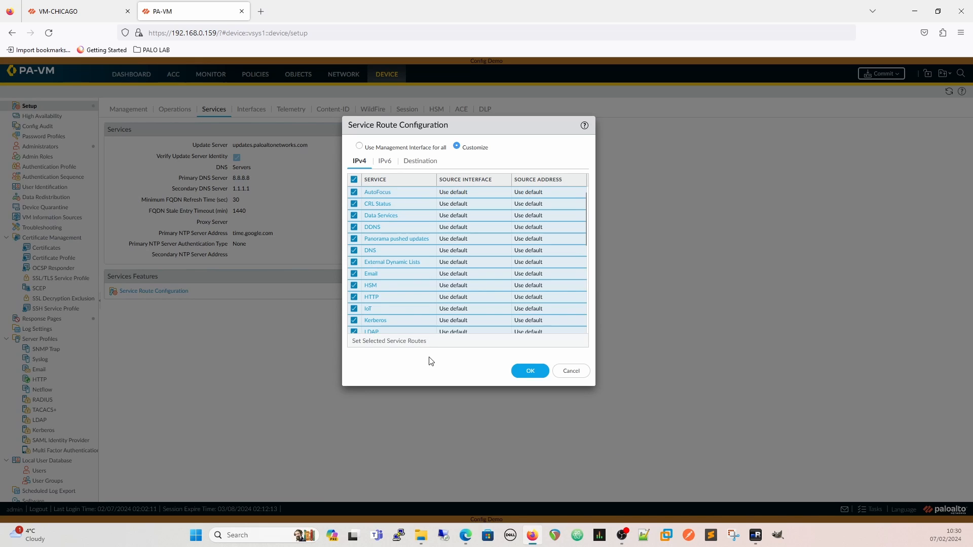
{"action": "left_click", "coordinate": [354, 180]}
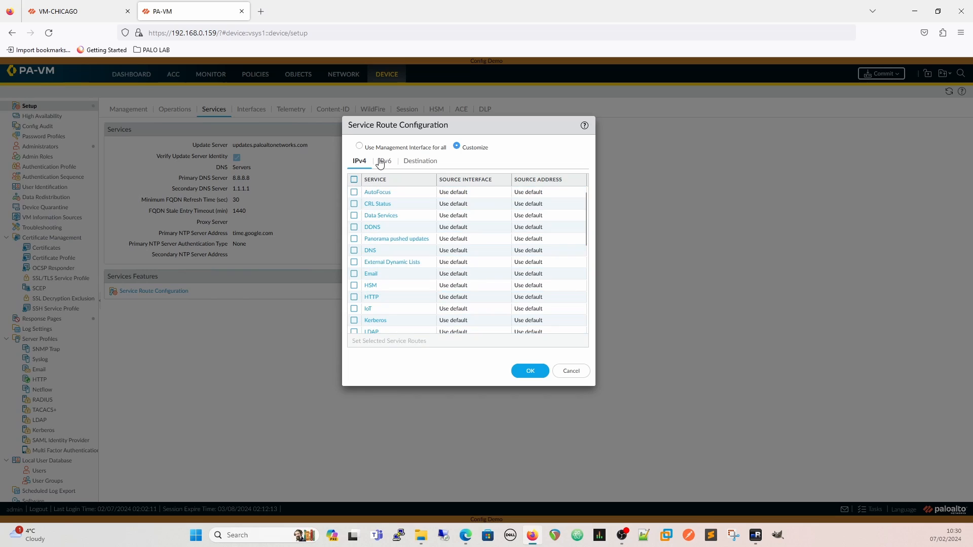
Review the IPv6 and destination service routes, and apply the management interface for all services
{"action": "left_click", "coordinate": [383, 161]}
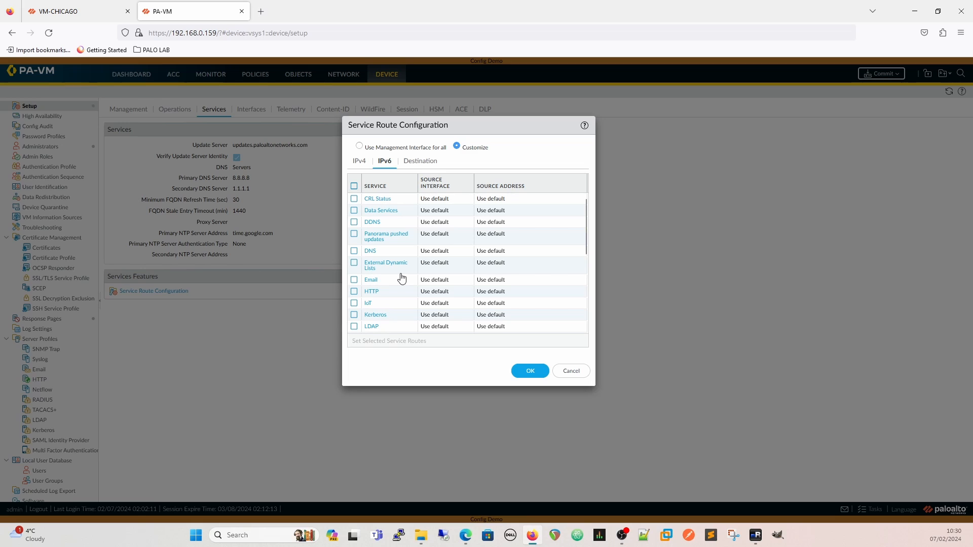
{"action": "left_click", "coordinate": [419, 160]}
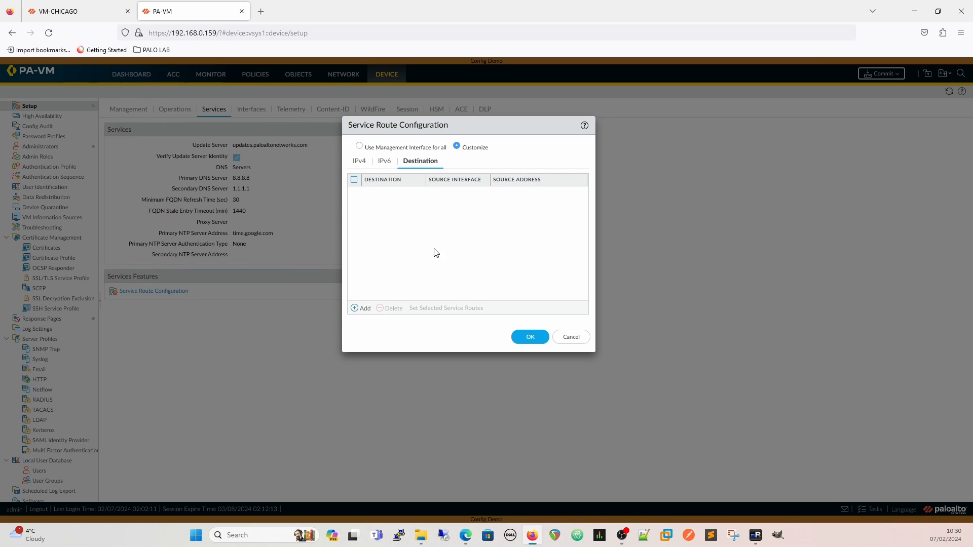
{"action": "left_click", "coordinate": [360, 146]}
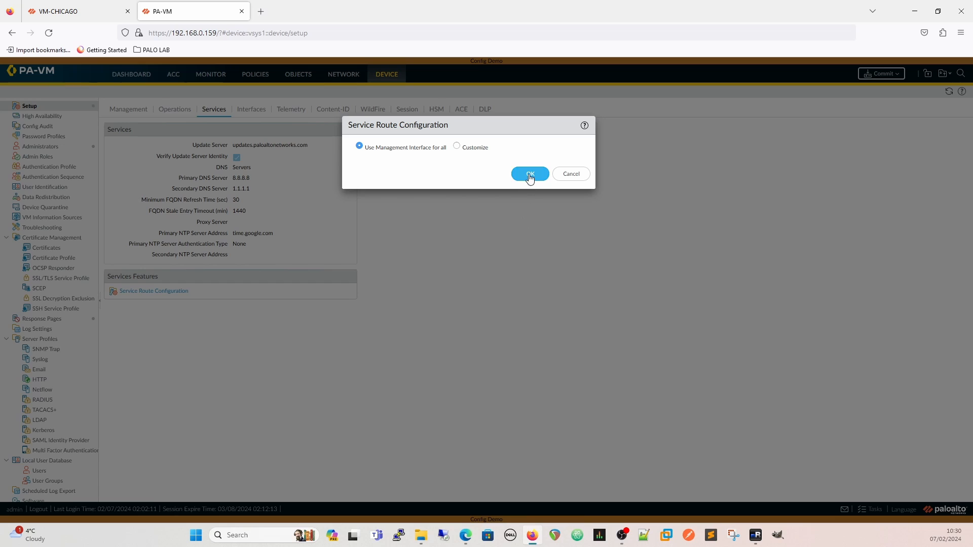
{"action": "left_click", "coordinate": [530, 175]}
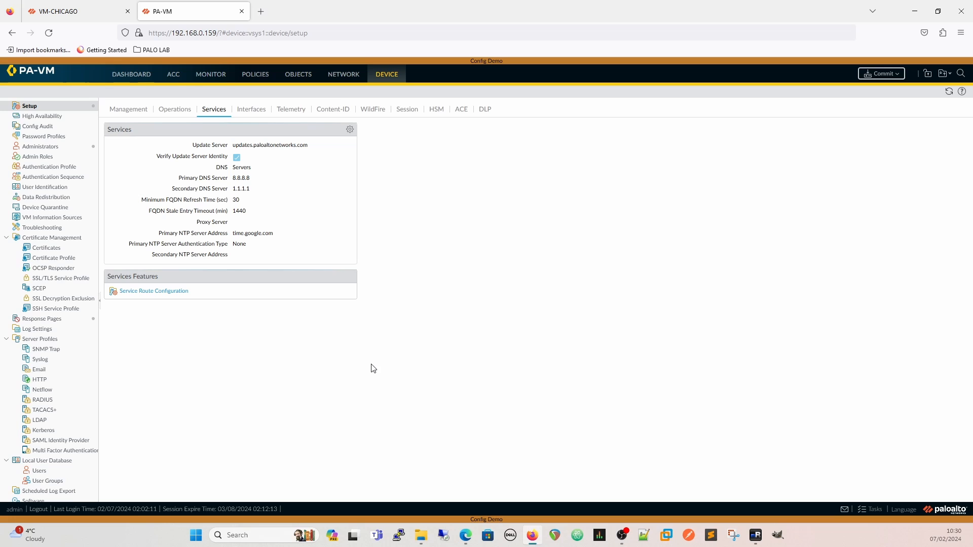
Add a security policy rule named "Drop all" with any source zone and any destination zone
{"action": "left_click", "coordinate": [247, 77]}
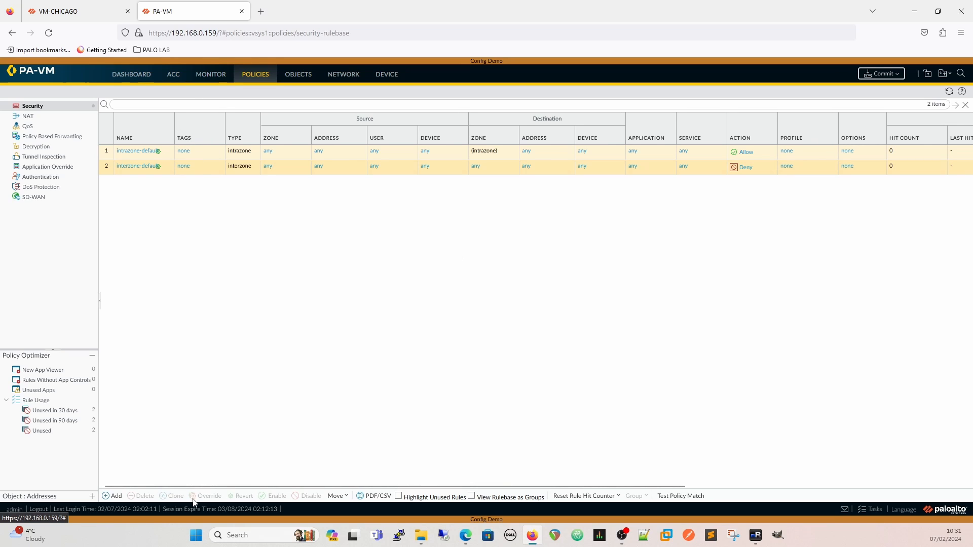
{"action": "left_click", "coordinate": [107, 497]}
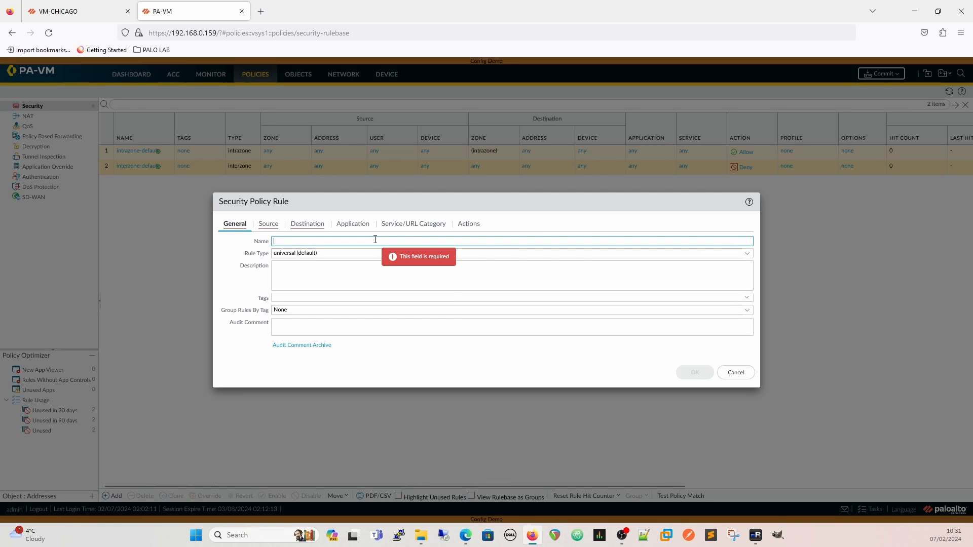
{"action": "type", "text": "Drop all"}
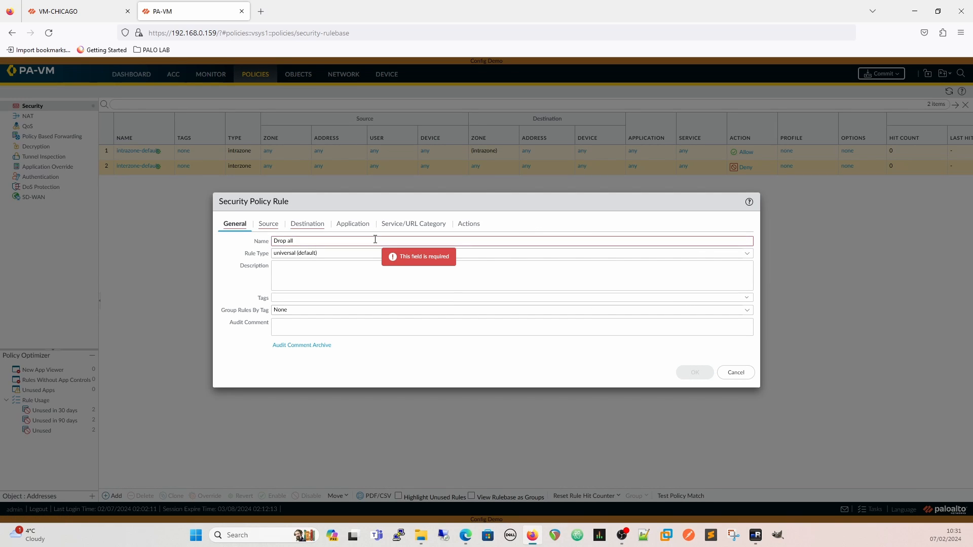
{"action": "left_click", "coordinate": [268, 224]}
{"action": "left_click", "coordinate": [316, 226]}
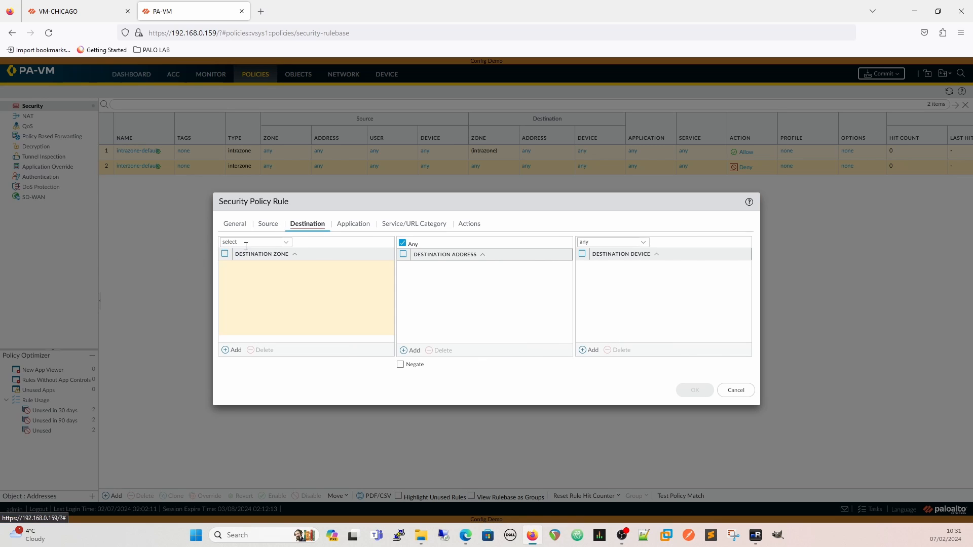
{"action": "left_click", "coordinate": [285, 242]}
{"action": "left_click", "coordinate": [241, 268]}
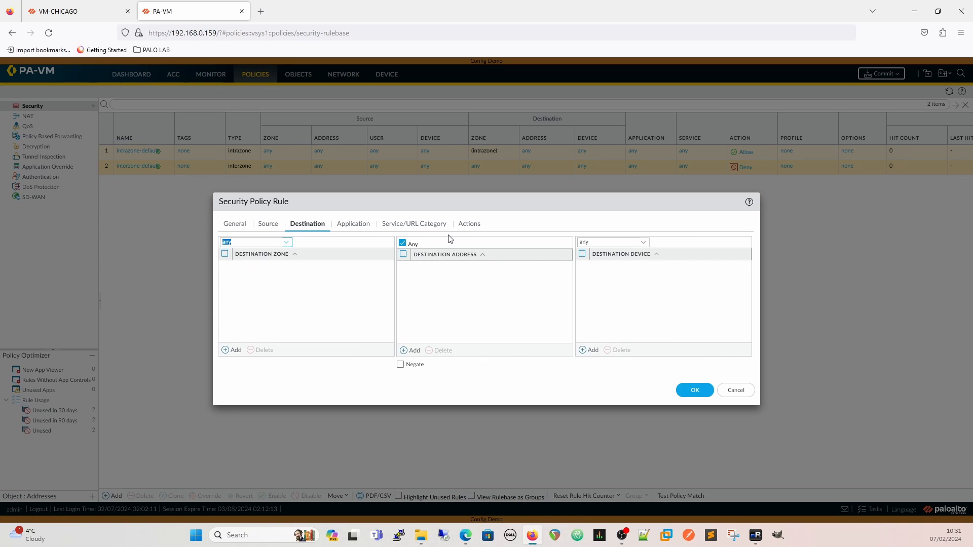
Set the "Drop all" rule's action to Drop and save the rule
{"action": "left_click", "coordinate": [464, 226]}
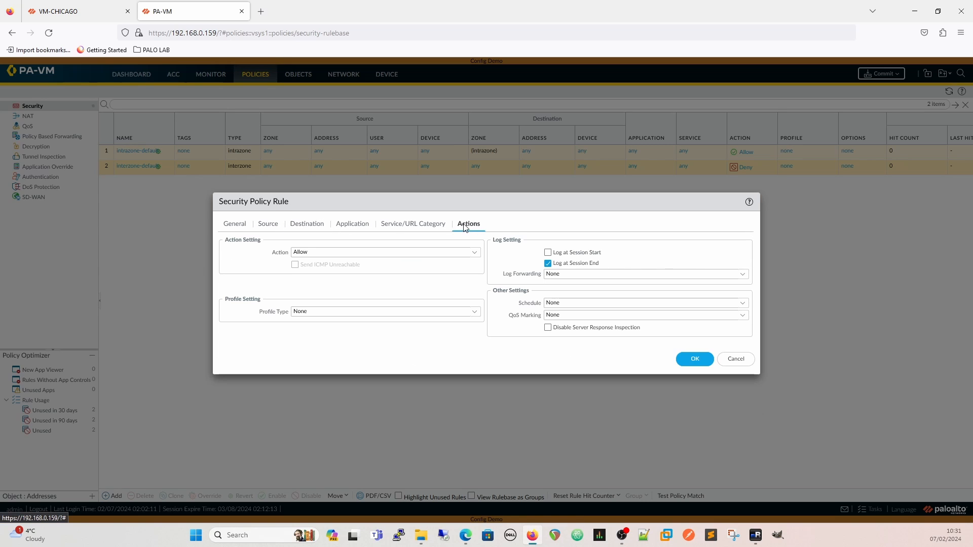
{"action": "left_click", "coordinate": [472, 254]}
{"action": "left_click", "coordinate": [323, 287]}
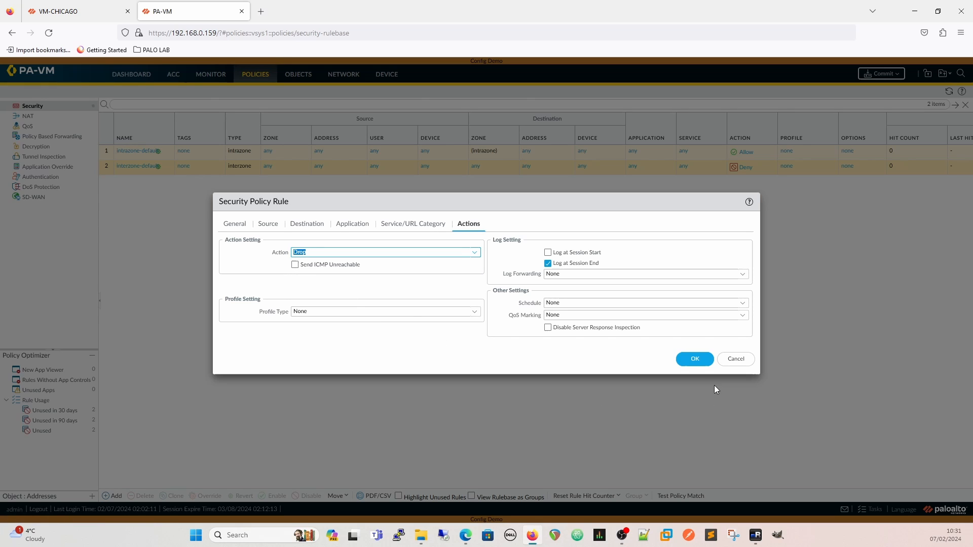
{"action": "left_click", "coordinate": [684, 361]}
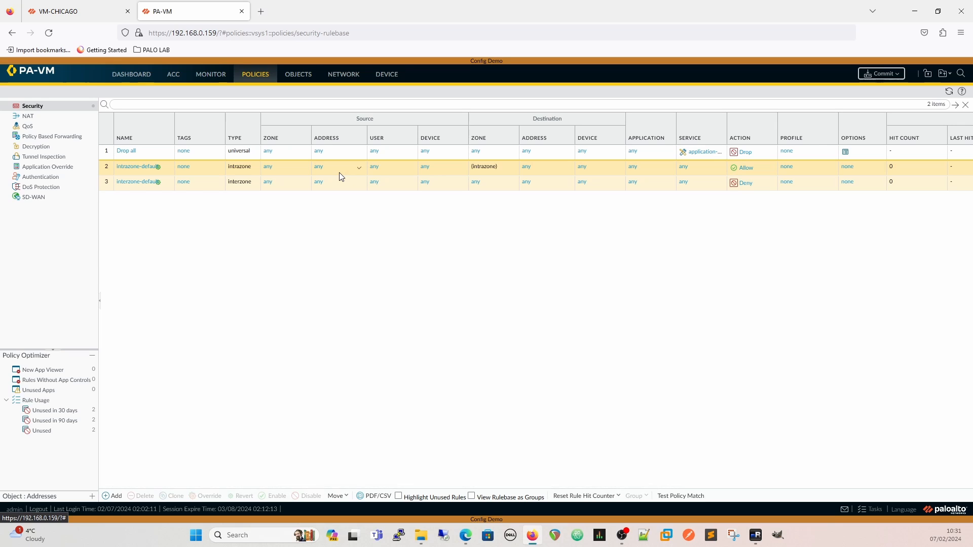
Add a security policy rule named "MGMT Intra" of type intrazone with any source zone, and save it
{"action": "left_click", "coordinate": [115, 494]}
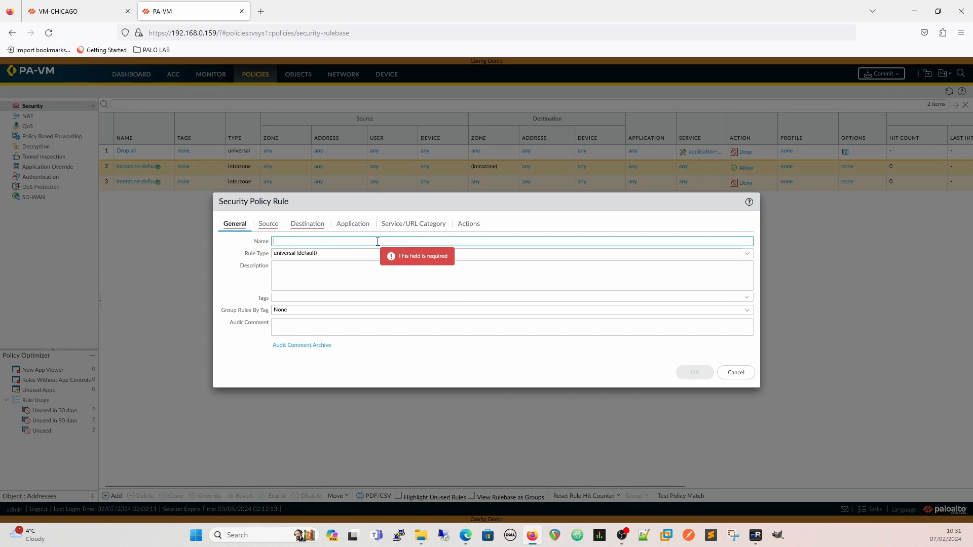
{"action": "type", "text": "MGMT Intra"}
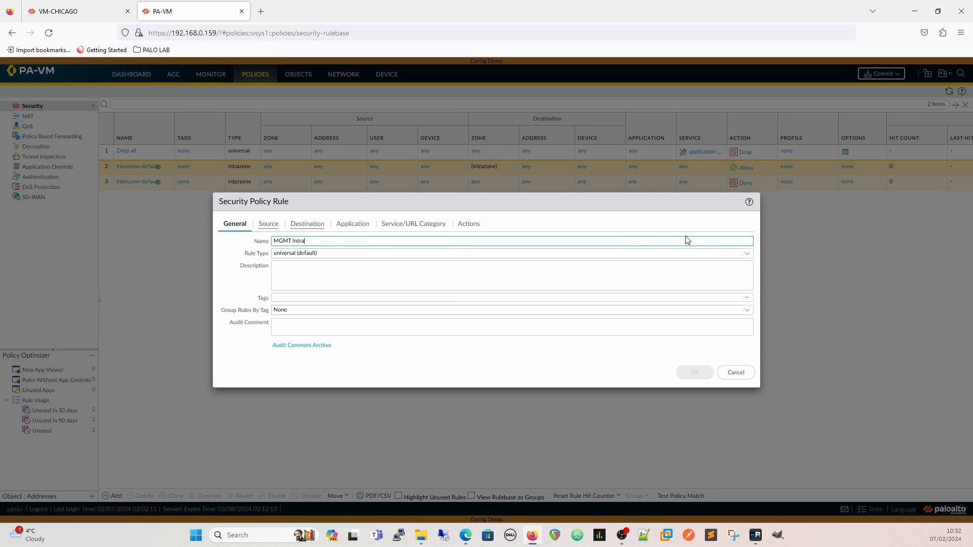
{"action": "left_click", "coordinate": [747, 254]}
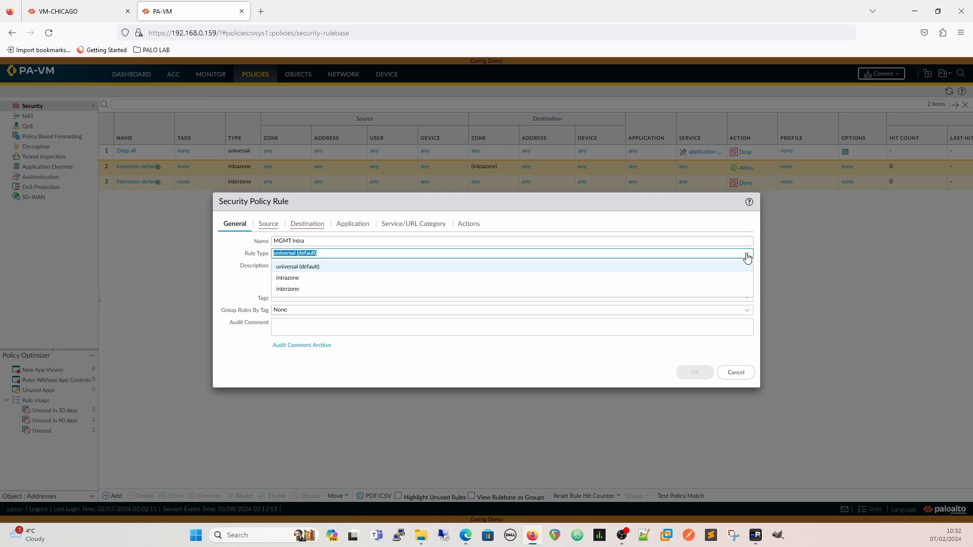
{"action": "left_click", "coordinate": [314, 278]}
{"action": "left_click", "coordinate": [267, 225]}
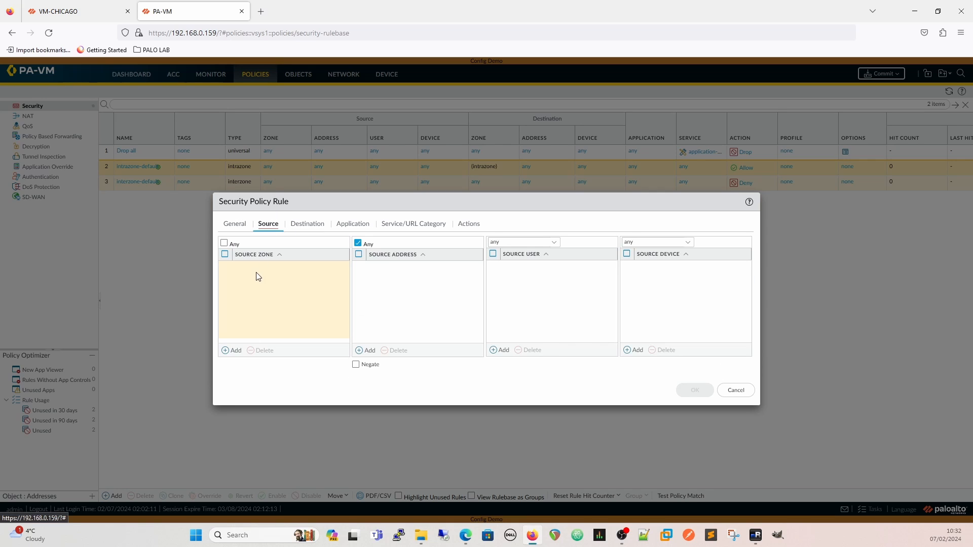
{"action": "left_click", "coordinate": [224, 243]}
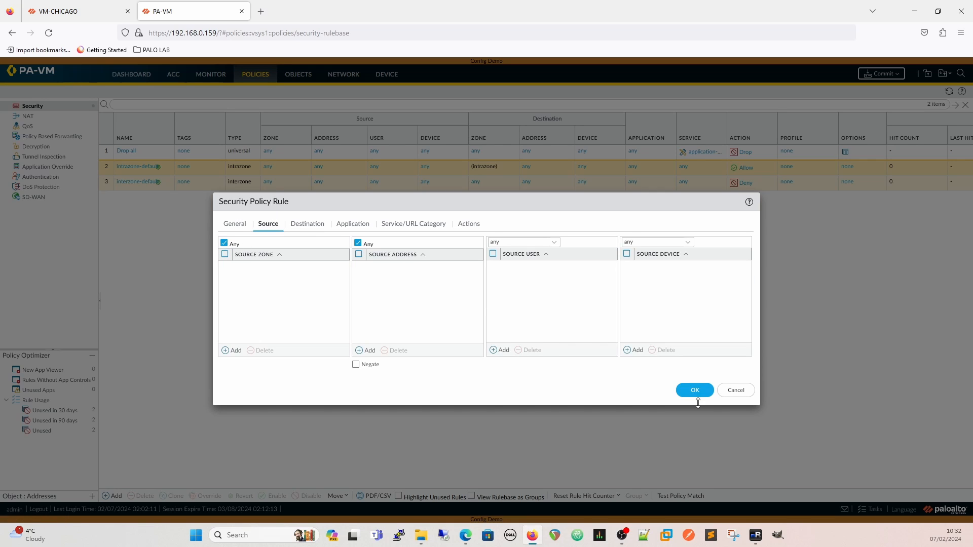
{"action": "left_click", "coordinate": [691, 390]}
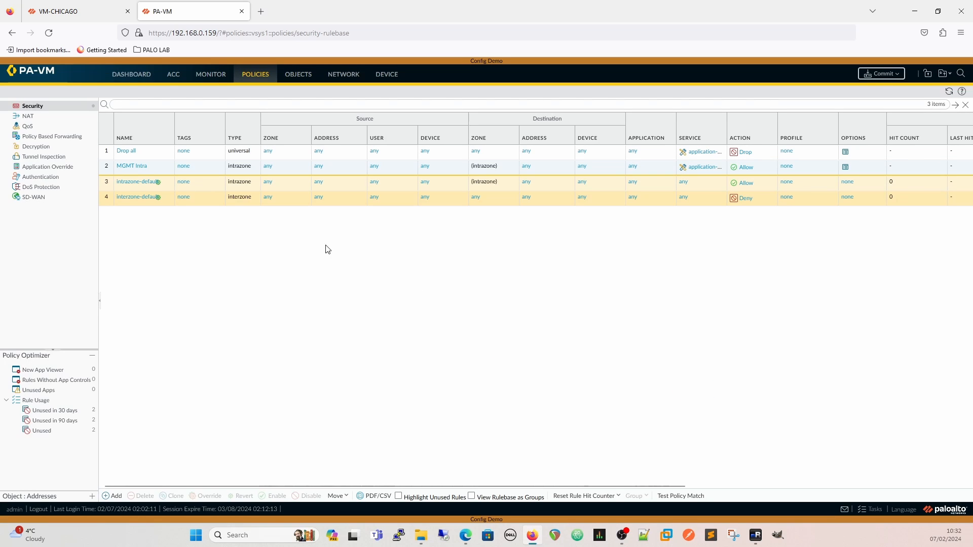
Move the "MGMT Intra" security rule to the top of the rulebase
{"action": "left_click", "coordinate": [156, 169]}
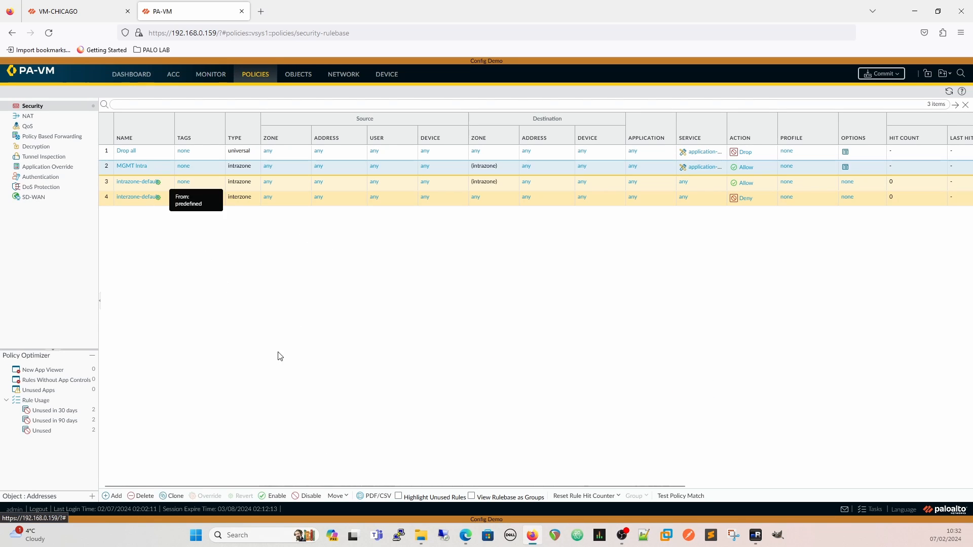
{"action": "left_click", "coordinate": [343, 497]}
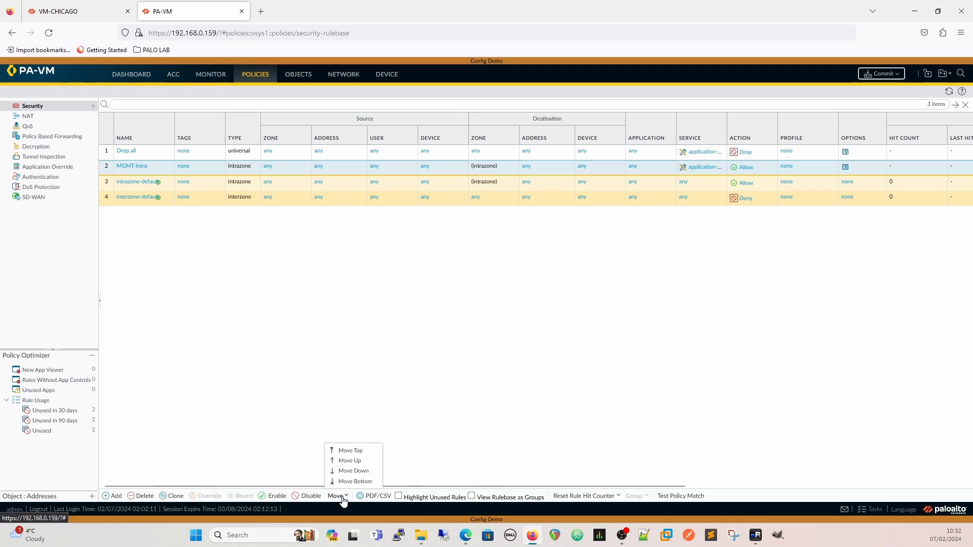
{"action": "left_click", "coordinate": [360, 452]}
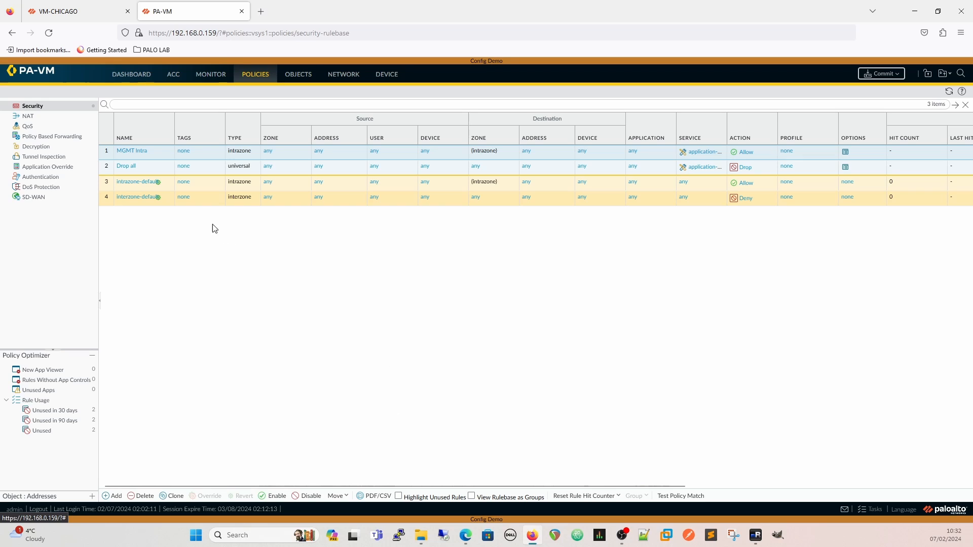
Add a network zone named "Outside" of type Layer3 and save it
{"action": "left_click", "coordinate": [343, 74]}
{"action": "left_click", "coordinate": [37, 115]}
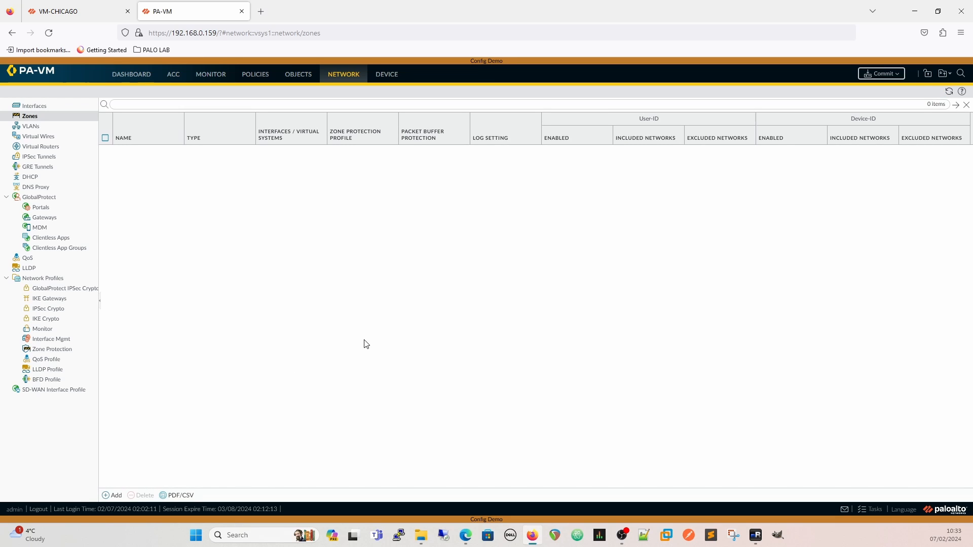
{"action": "left_click", "coordinate": [114, 495]}
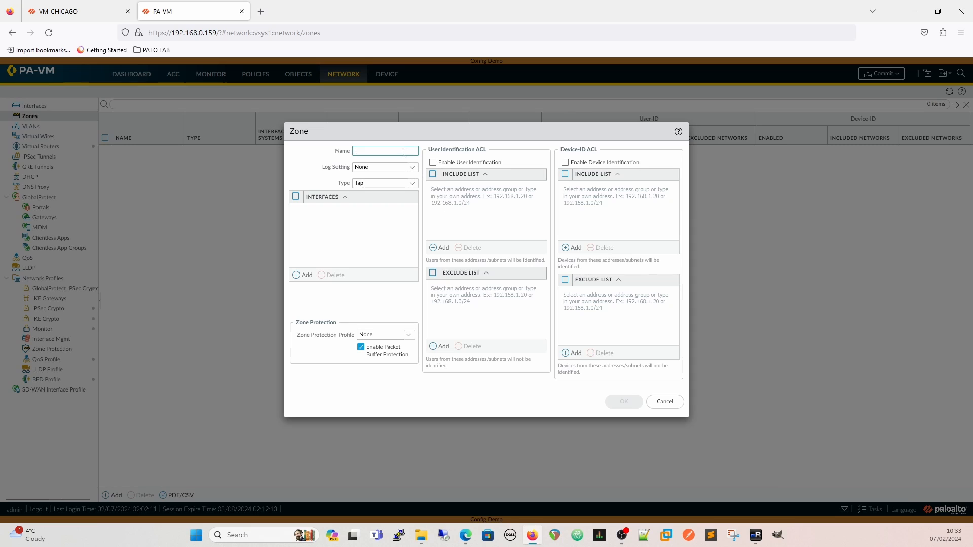
{"action": "type", "text": "Outside"}
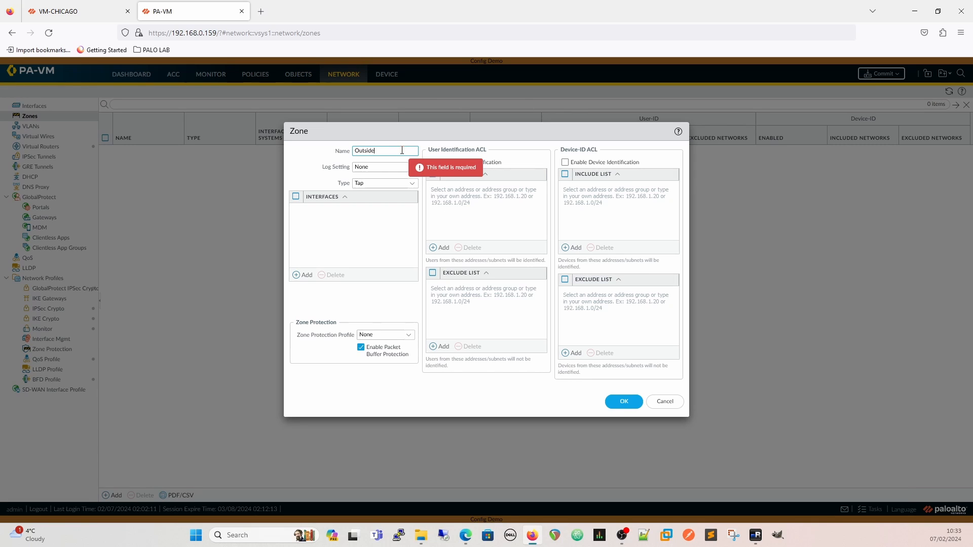
{"action": "left_click", "coordinate": [412, 183]}
{"action": "left_click", "coordinate": [373, 231]}
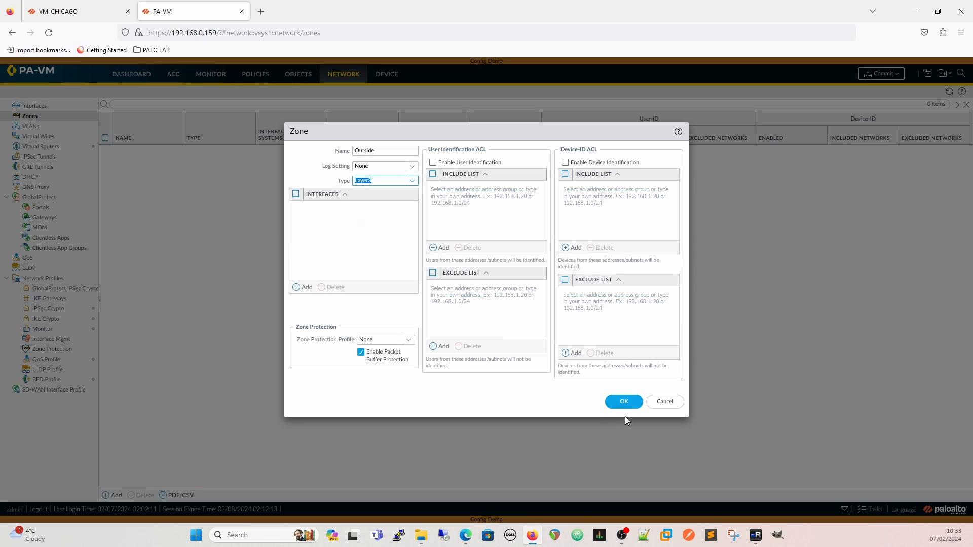
{"action": "left_click", "coordinate": [623, 401]}
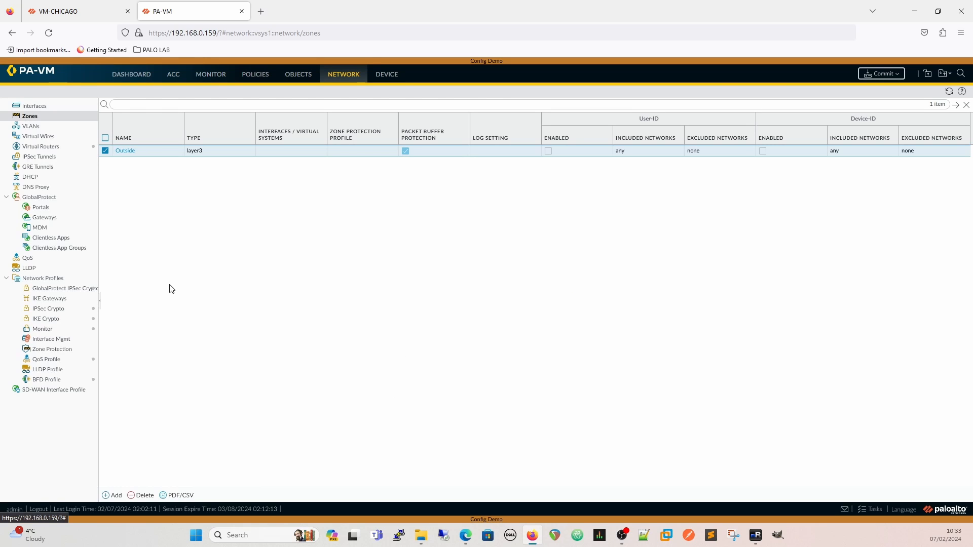
Set the source zone of the "MGMT Intra" security rule to Outside and save the rule
{"action": "left_click", "coordinate": [253, 77]}
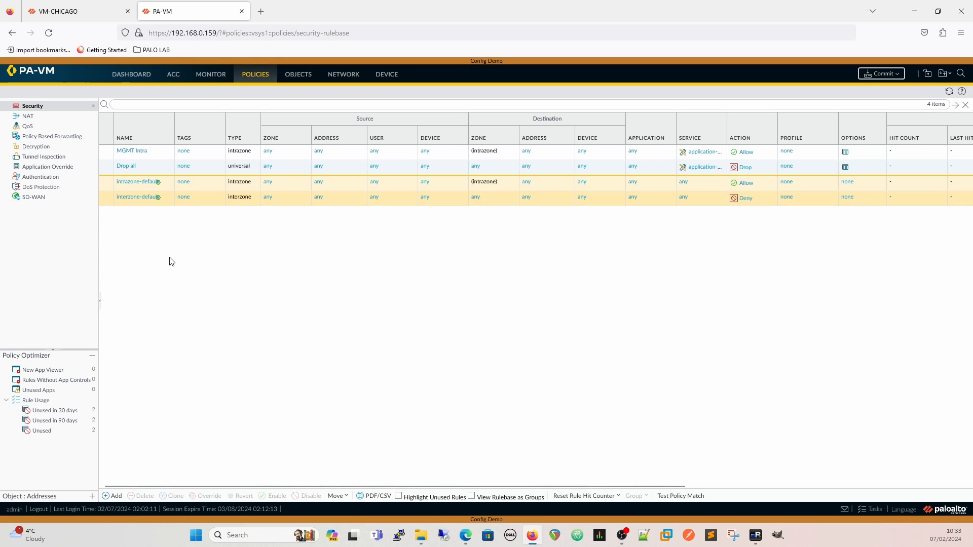
{"action": "left_click", "coordinate": [144, 151]}
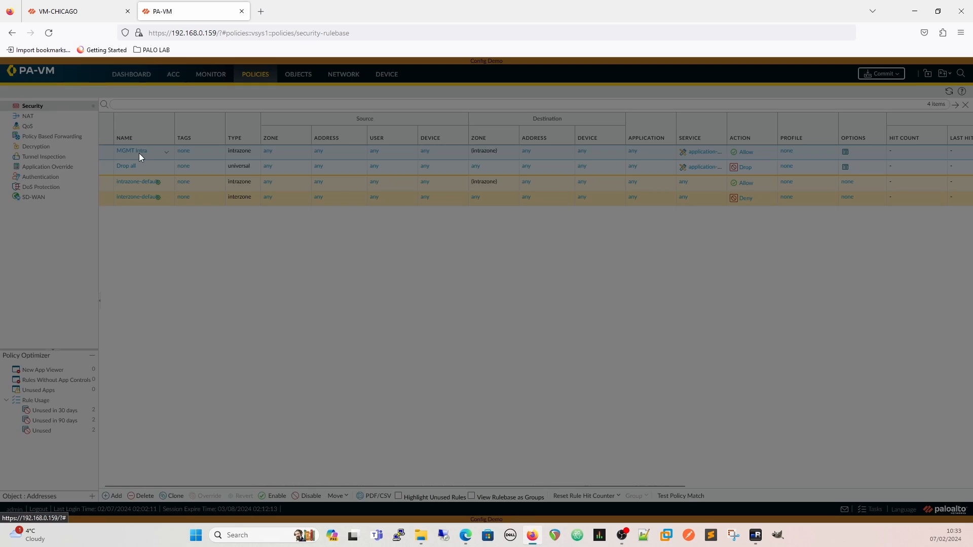
{"action": "left_click", "coordinate": [268, 224]}
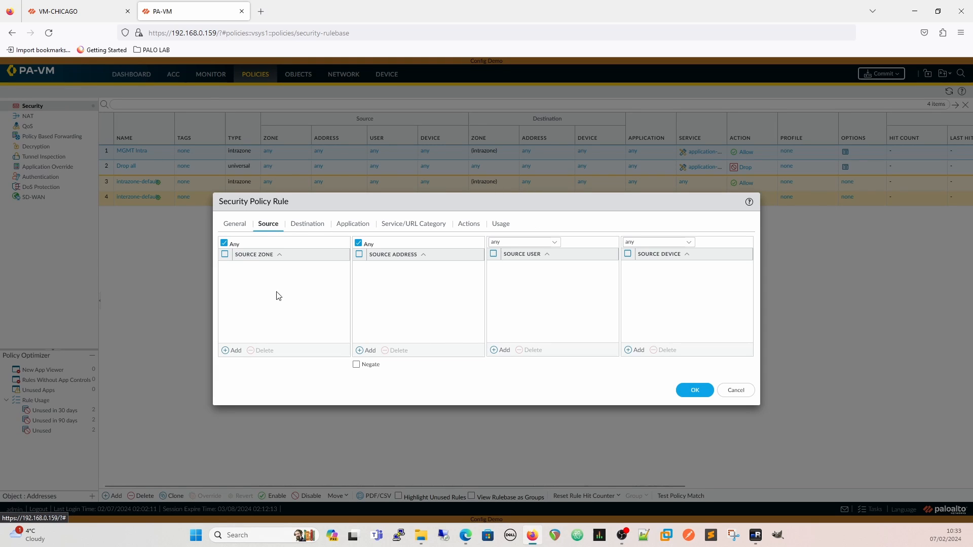
{"action": "left_click", "coordinate": [232, 350]}
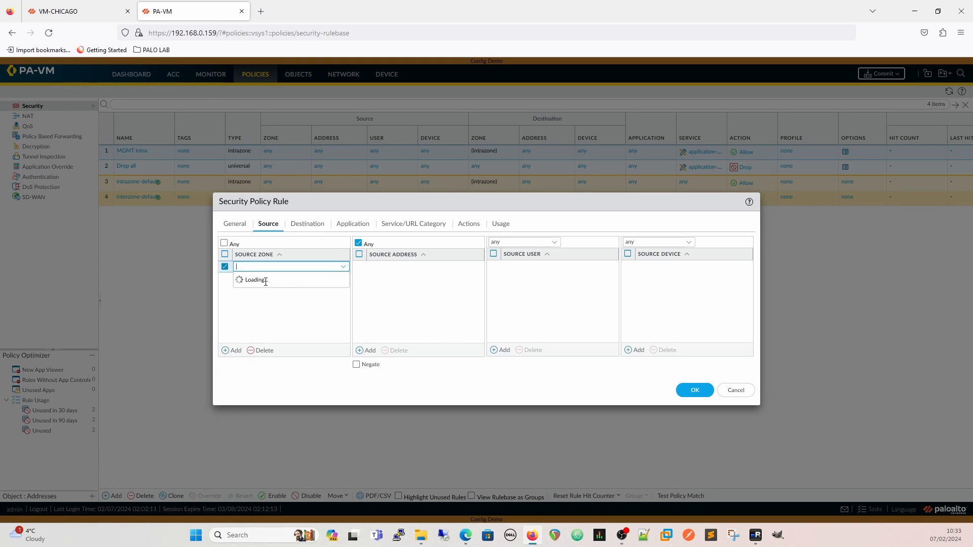
{"action": "left_click", "coordinate": [255, 280]}
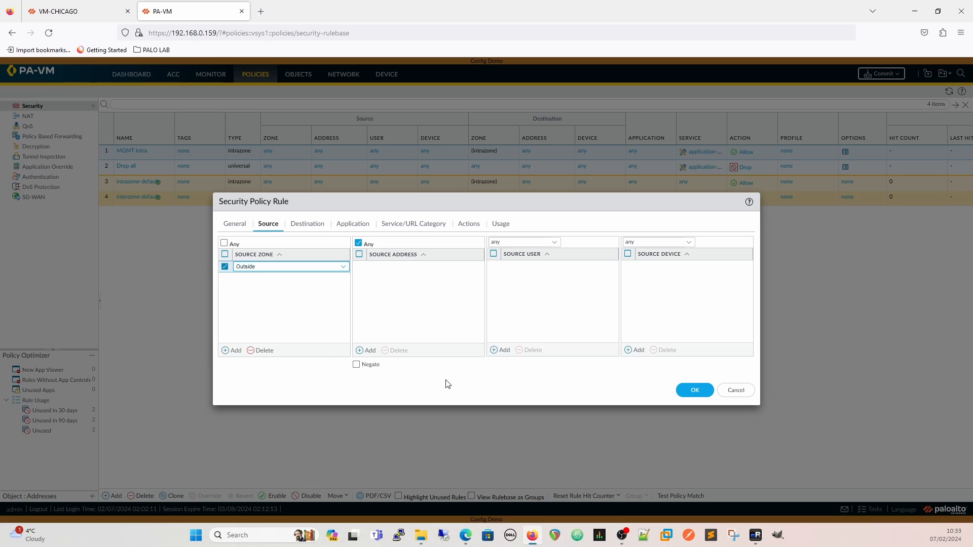
{"action": "left_click", "coordinate": [694, 390]}
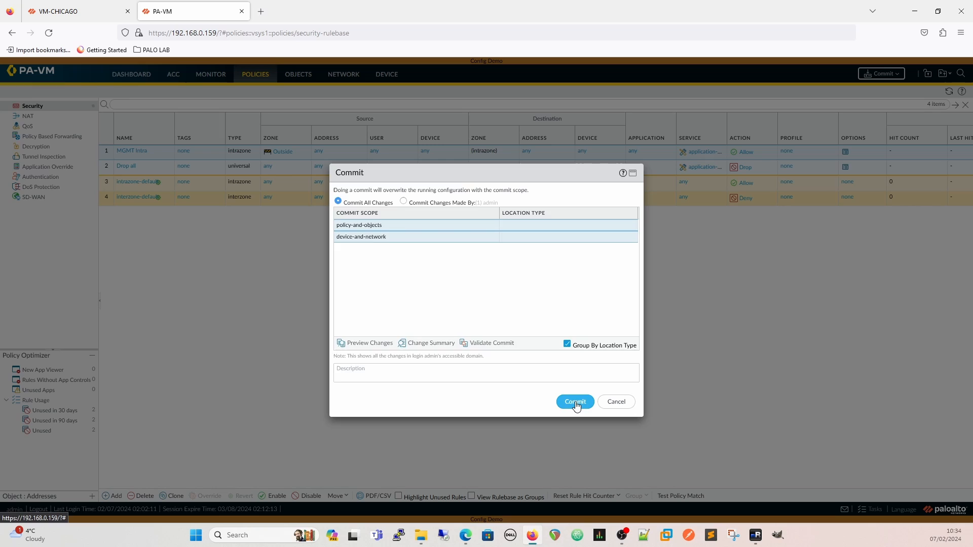
Commit the pending configuration changes, close the commit status, and open the device's management setup
{"action": "left_click", "coordinate": [576, 402]}
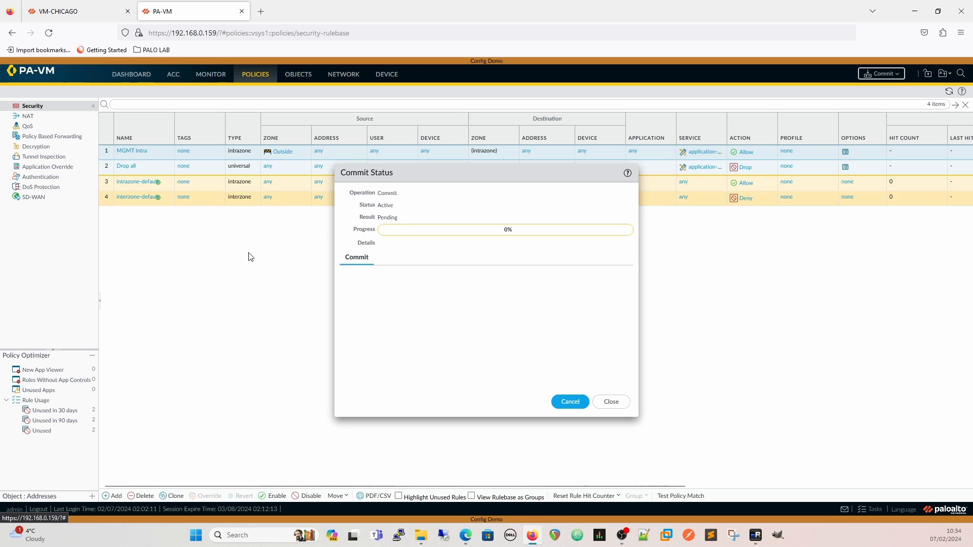
{"action": "left_click", "coordinate": [611, 401]}
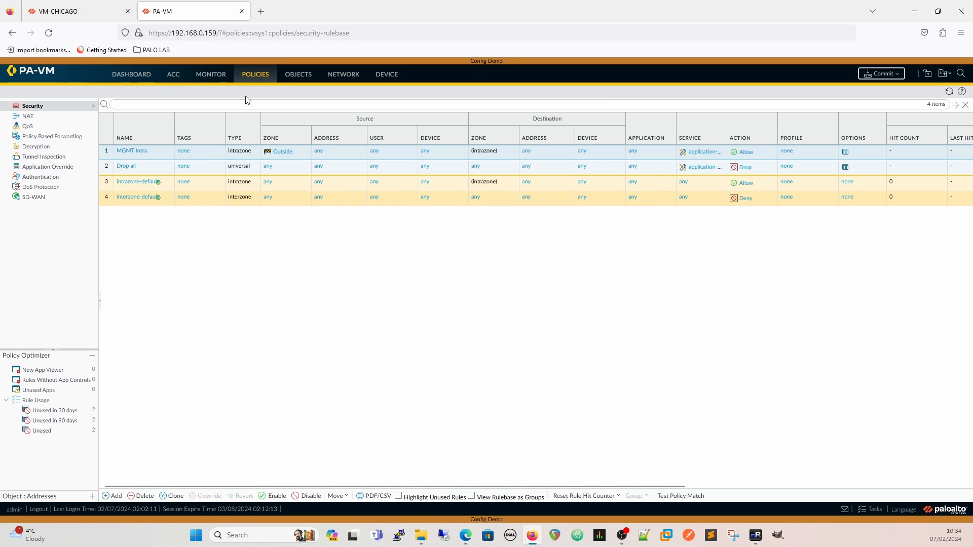
{"action": "left_click", "coordinate": [386, 75]}
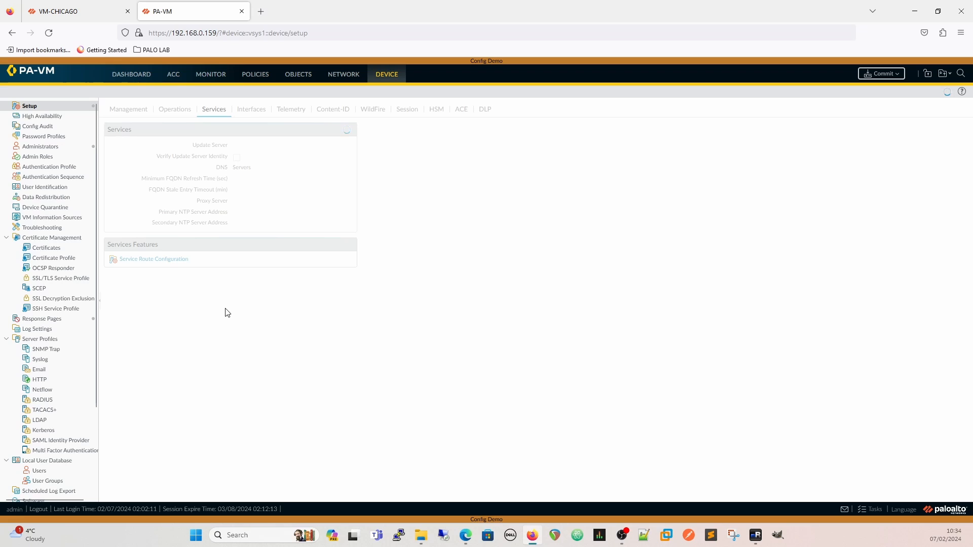
{"action": "left_click", "coordinate": [126, 111]}
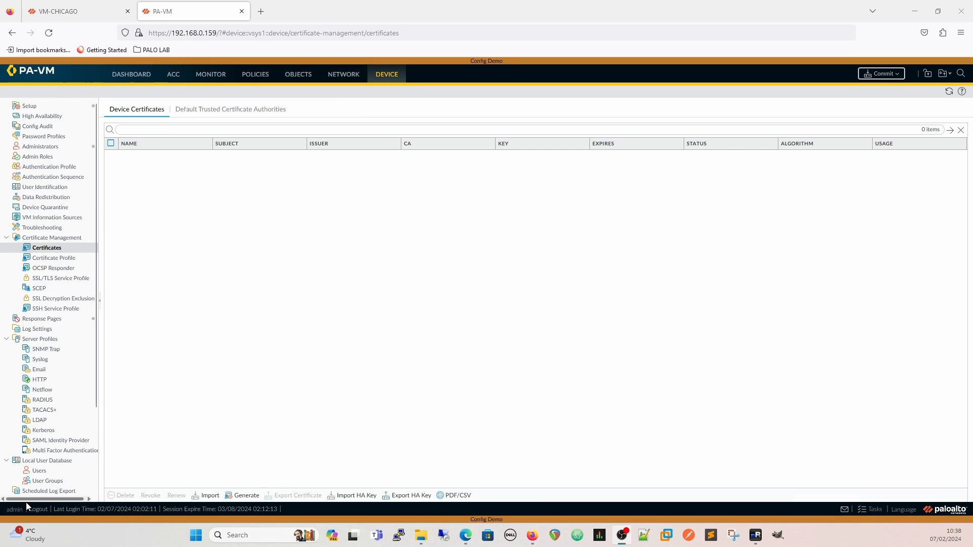
Log out, log back in as admin with the account password while accepting the login banner statement, and dismiss the welcome message
{"action": "left_click", "coordinate": [39, 508]}
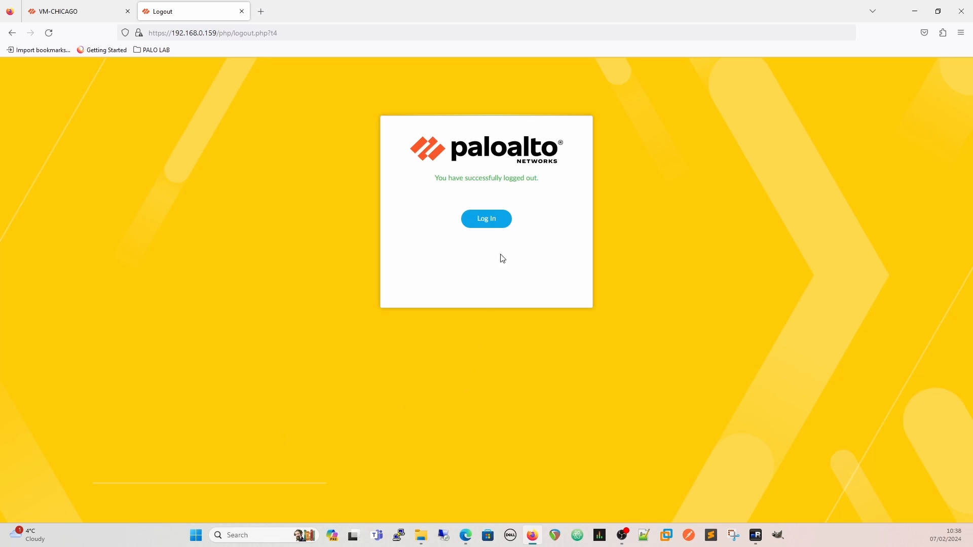
{"action": "left_click", "coordinate": [489, 222]}
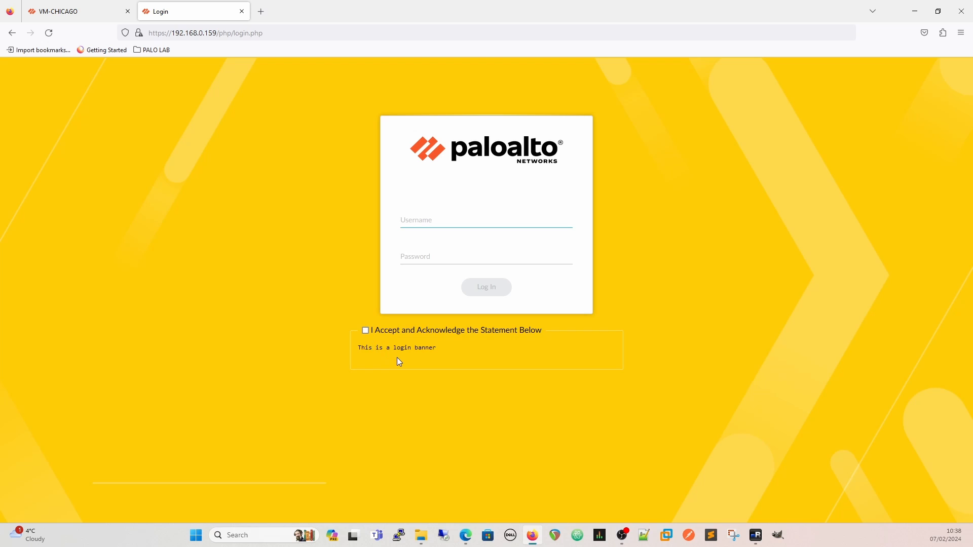
{"action": "type", "text": "admin"}
{"action": "key", "text": "Tab"}
{"action": "type", "text": "••"}
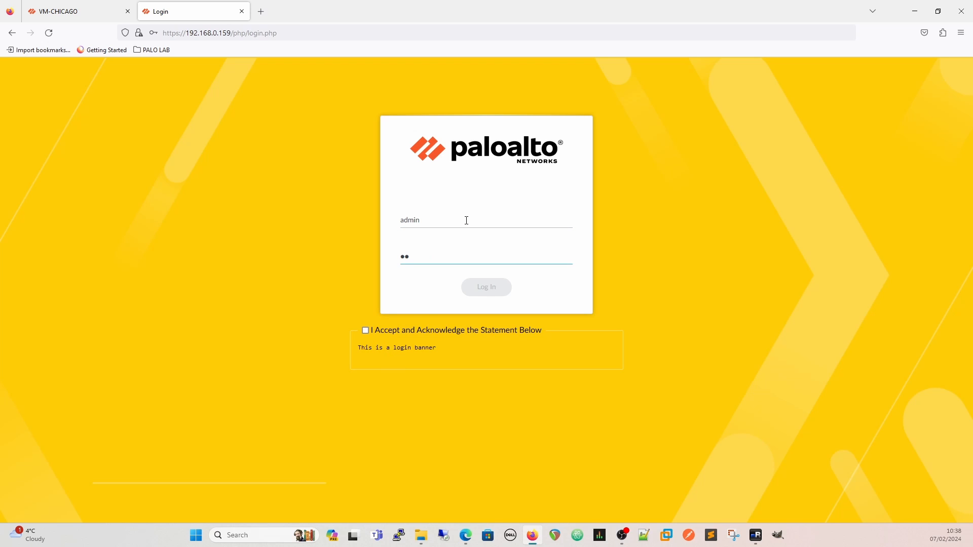
{"action": "type", "text": "•••••••••"}
{"action": "left_click", "coordinate": [366, 331]}
{"action": "left_click", "coordinate": [488, 289]}
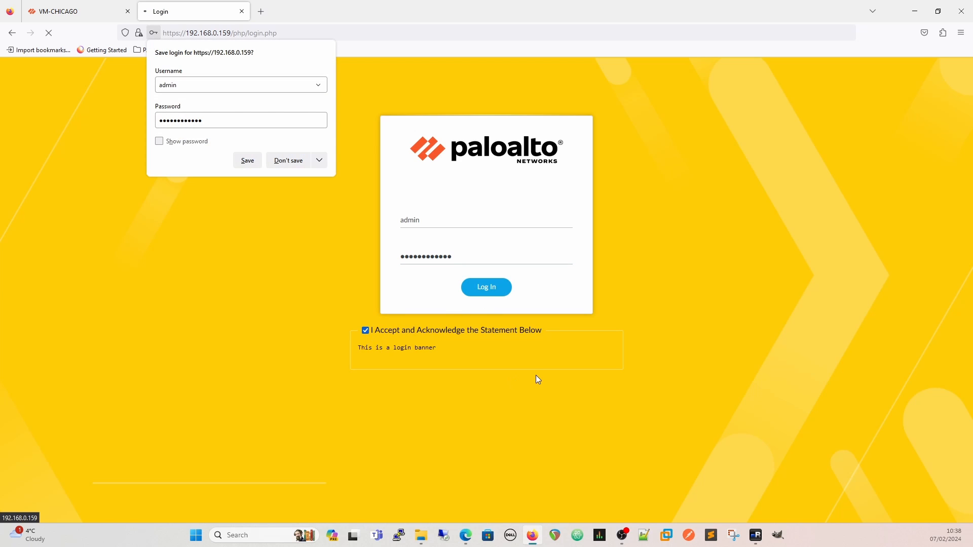
{"action": "left_click", "coordinate": [173, 201]}
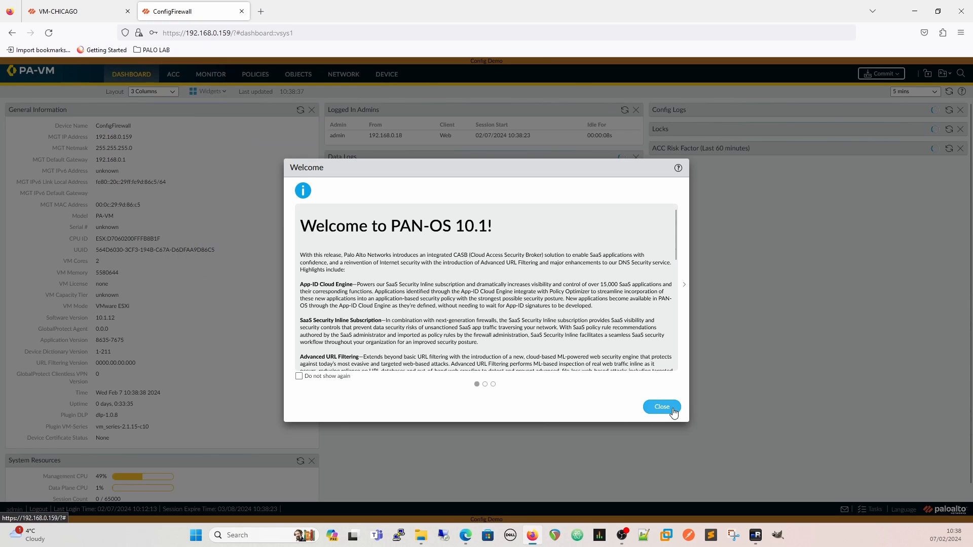
{"action": "left_click", "coordinate": [664, 408]}
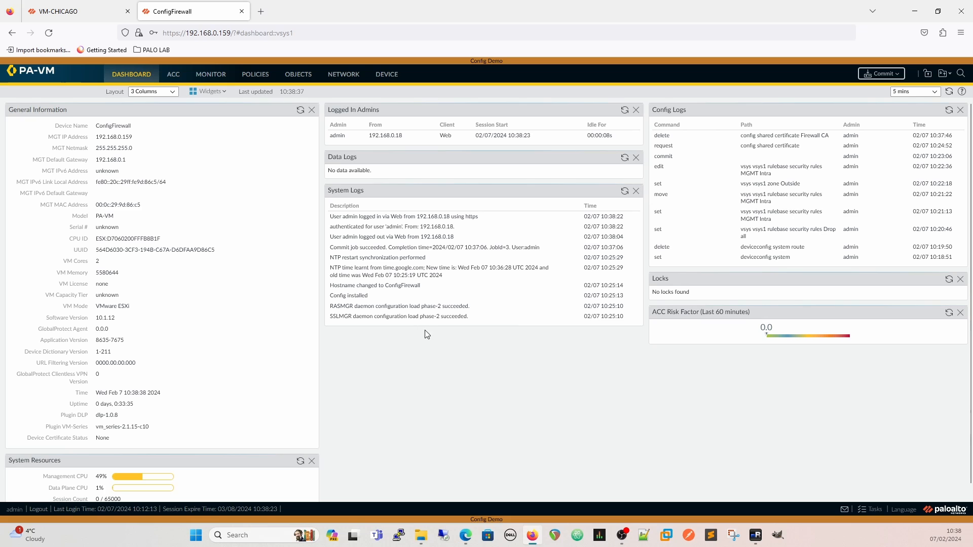
Review the firewall's configuration logs, widening the Before Change and After Change columns
{"action": "left_click", "coordinate": [217, 76]}
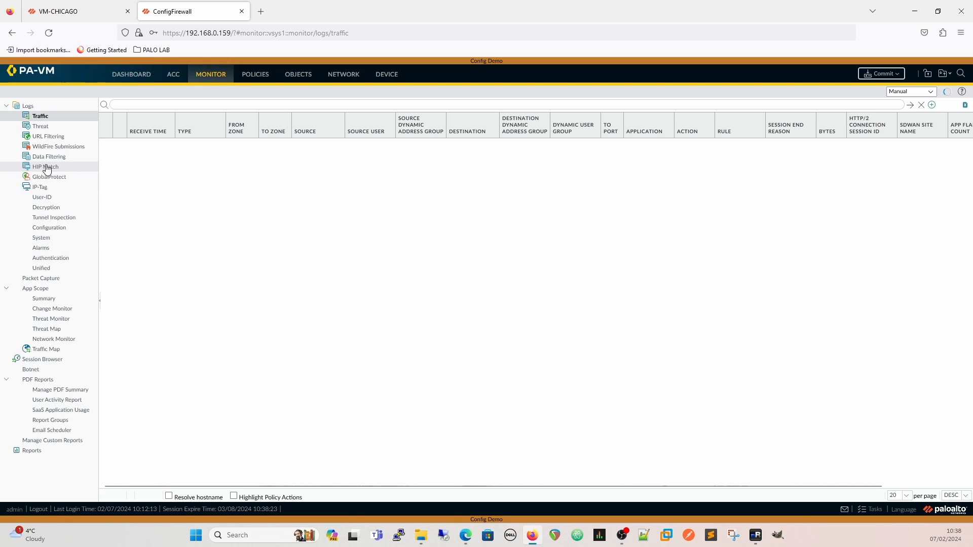
{"action": "left_click", "coordinate": [51, 229]}
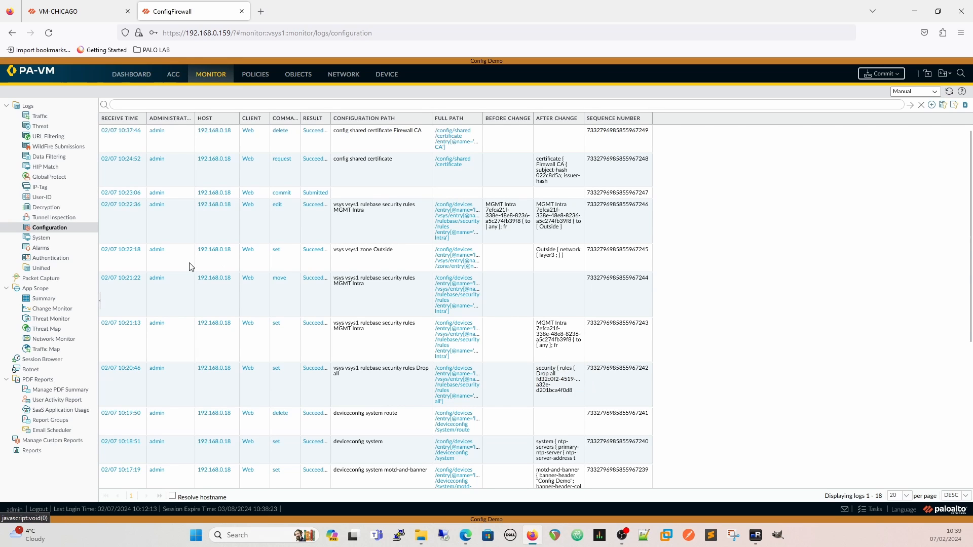
{"action": "scroll", "coordinate": [382, 276], "scroll_direction": "down", "scroll_amount": 1}
{"action": "scroll", "coordinate": [325, 362], "scroll_direction": "up", "scroll_amount": 1}
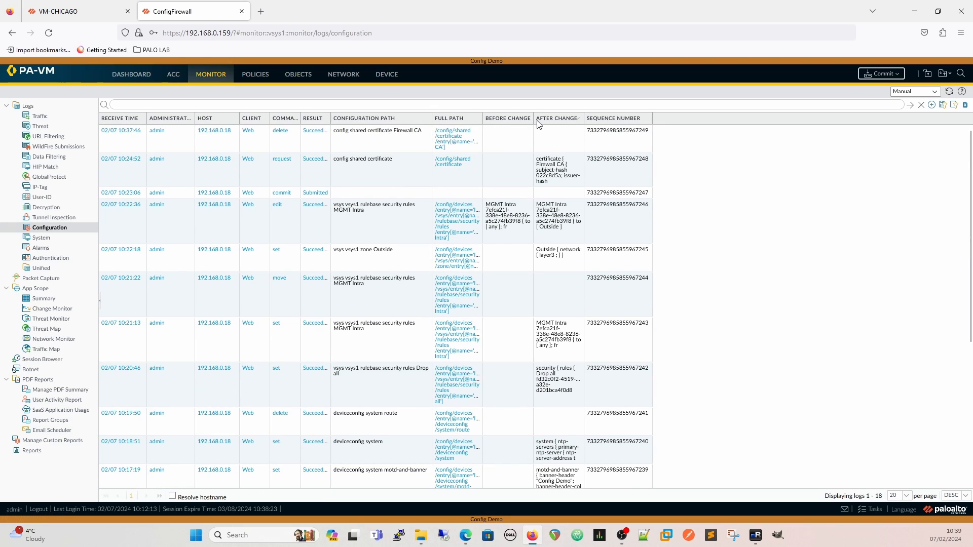
{"action": "left_click_drag", "start_coordinate": [533, 119], "coordinate": [789, 112]}
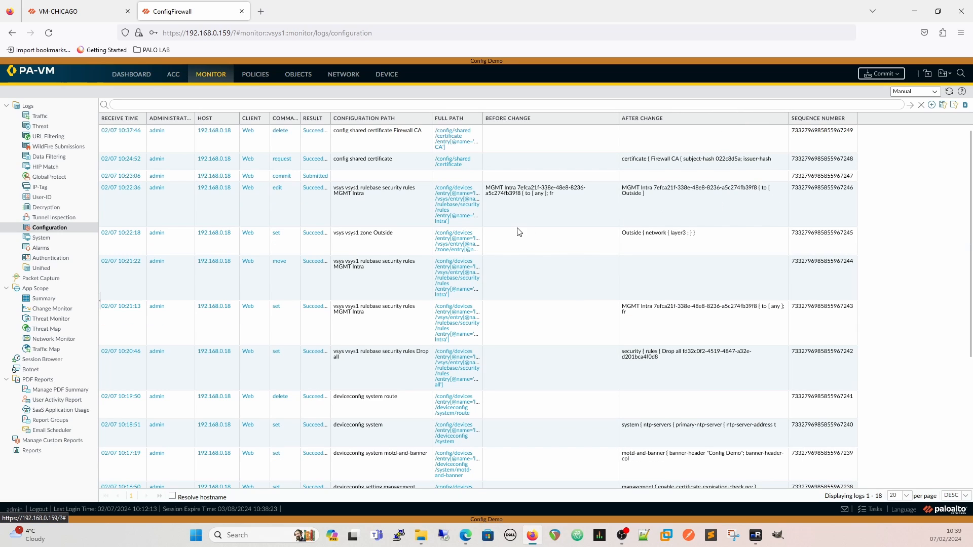